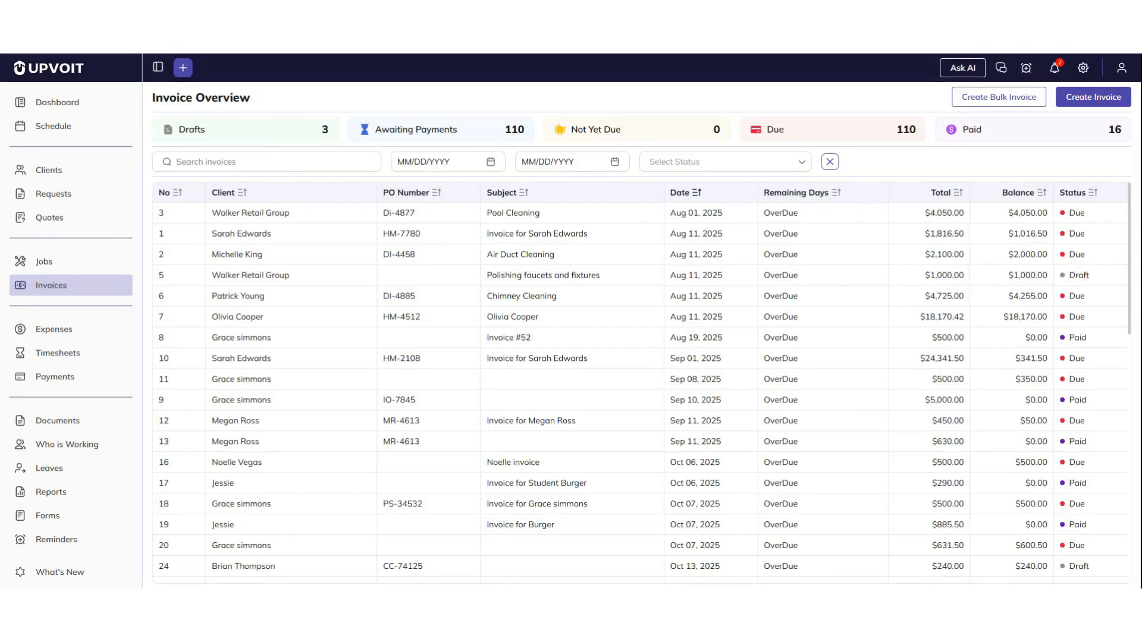
Search the invoices by the client's surname and open that client's invoice dated Aug 11, 2025.
text(coo)
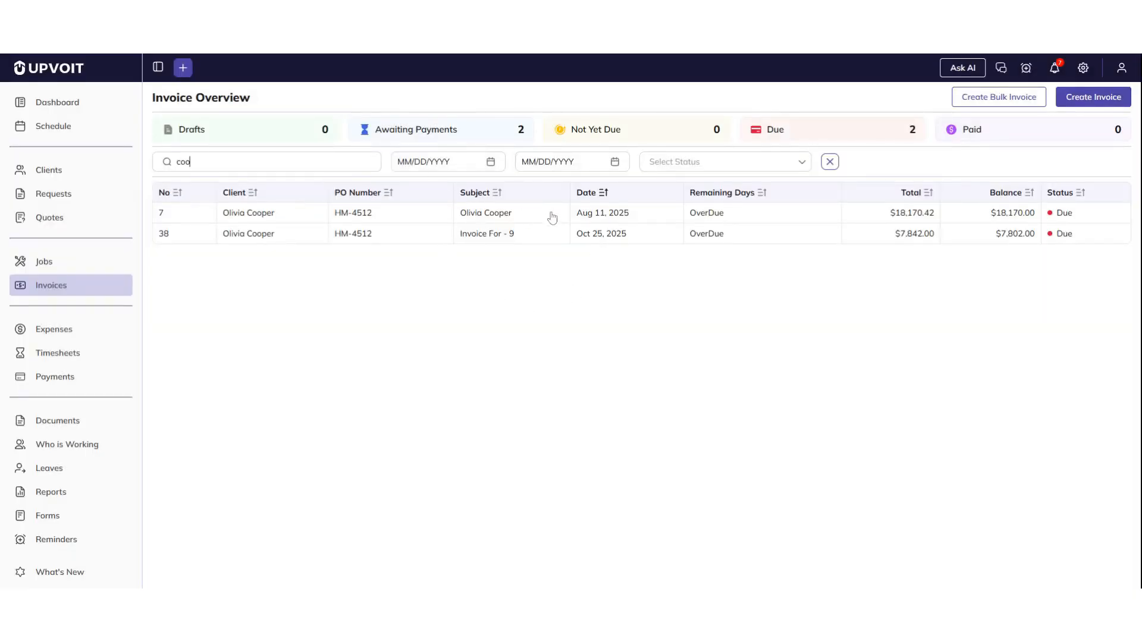
click(628, 214)
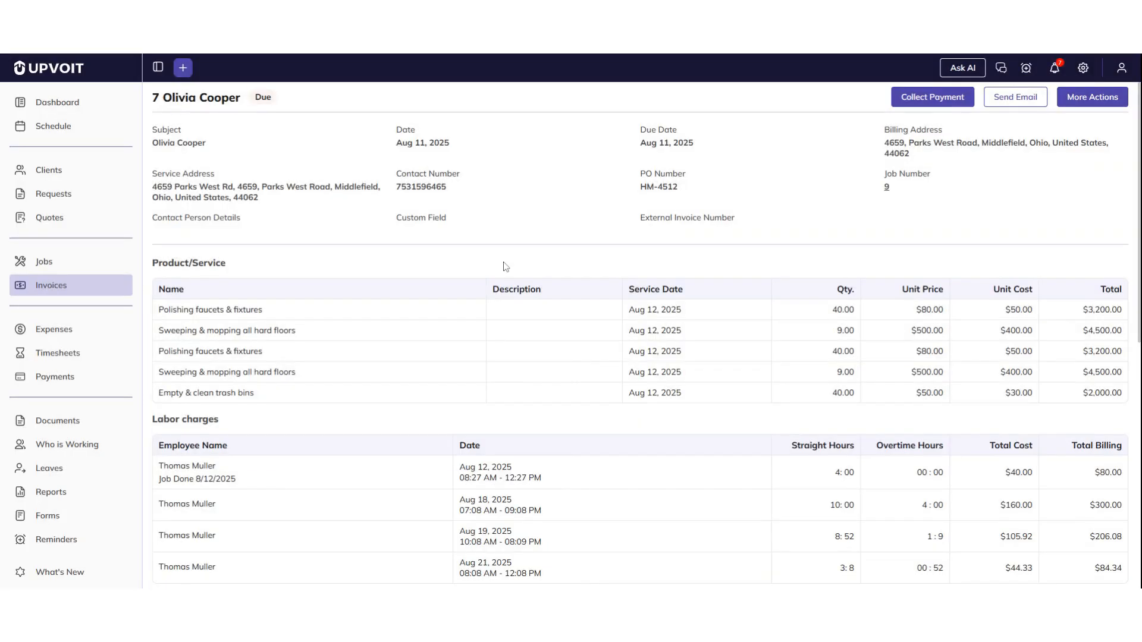
Examine the invoice's products and services, labor charges, expense charges, payment details, internal notes and payment history.
scroll(833, 223, down, 2)
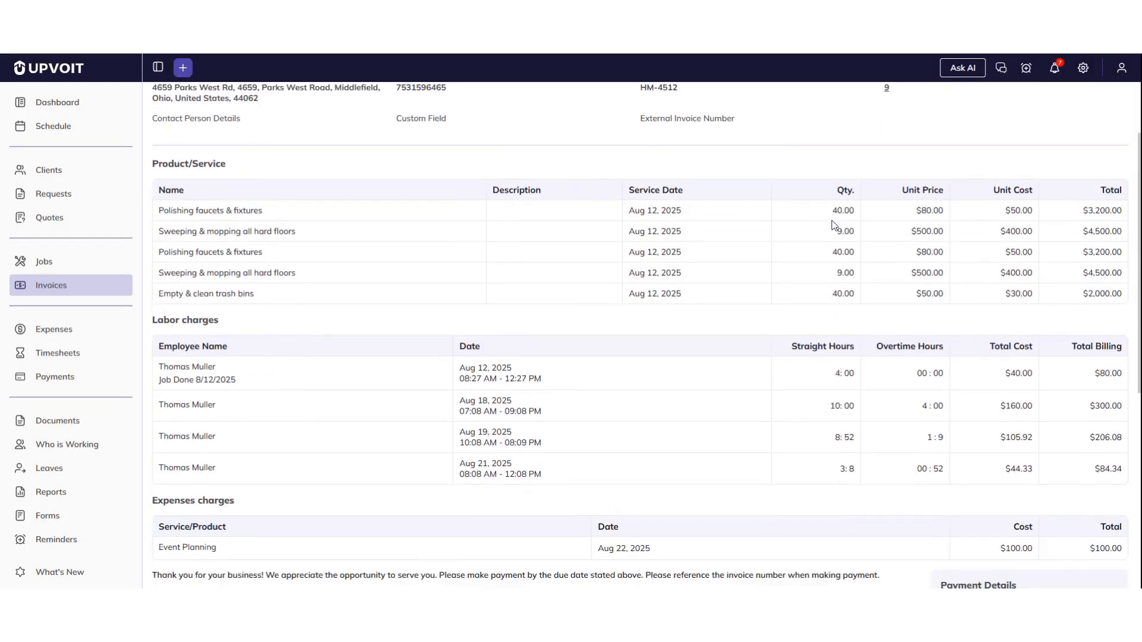
scroll(833, 225, down, 6)
scroll(833, 226, up, 8)
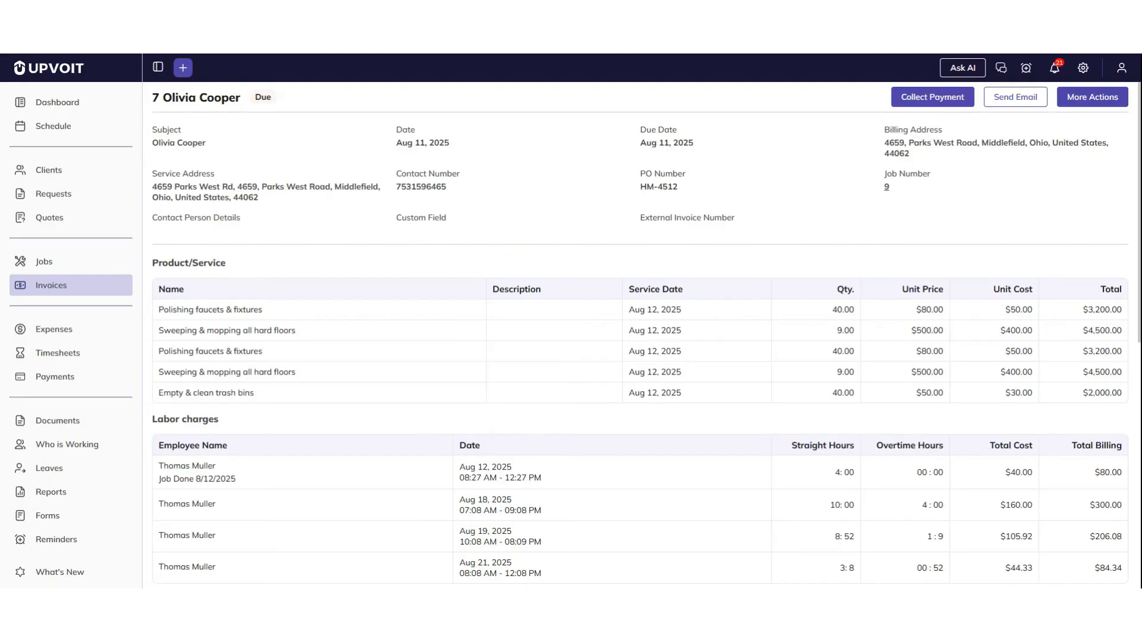
scroll(608, 247, down, 2)
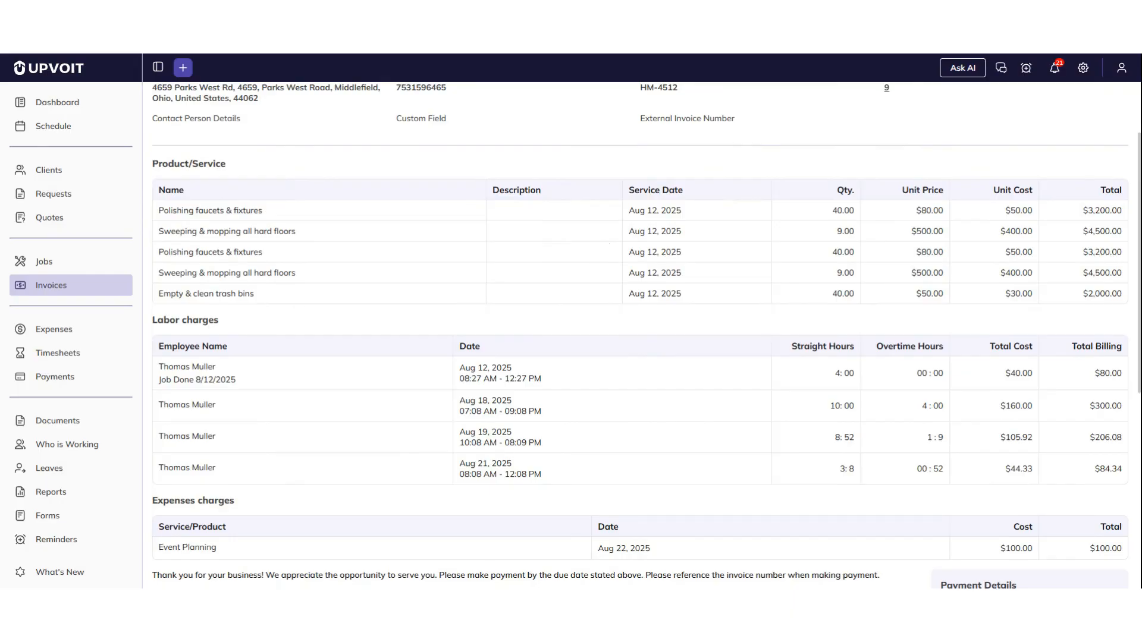
scroll(640, 335, down, 2)
scroll(640, 336, up, 2)
scroll(1104, 312, down, 2)
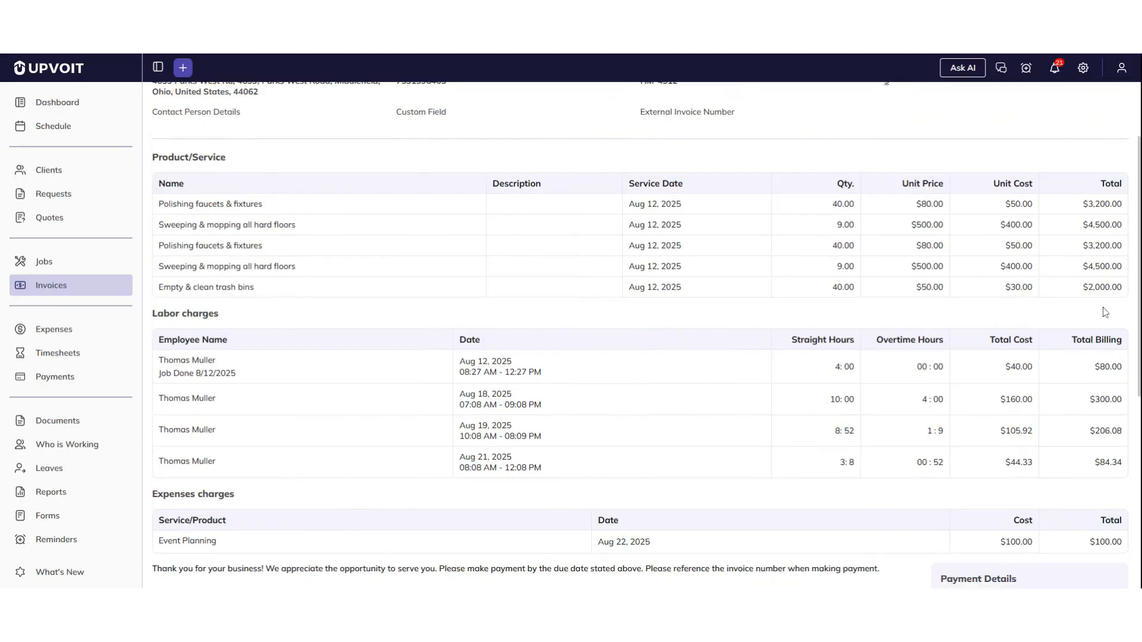
scroll(1105, 312, down, 2)
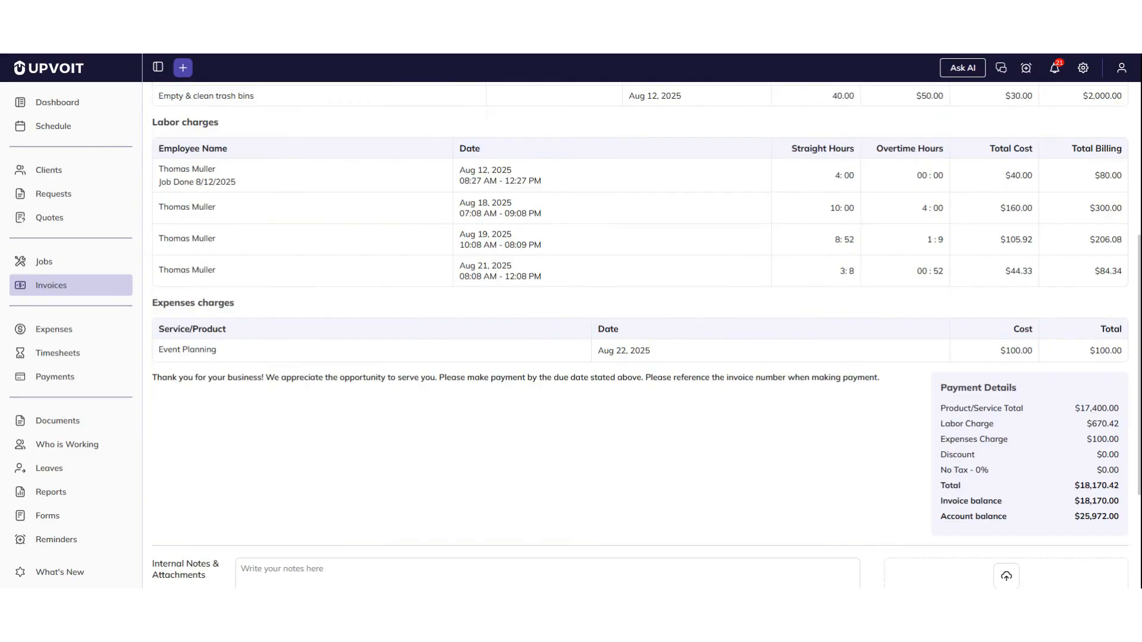
scroll(1104, 293, down, 2)
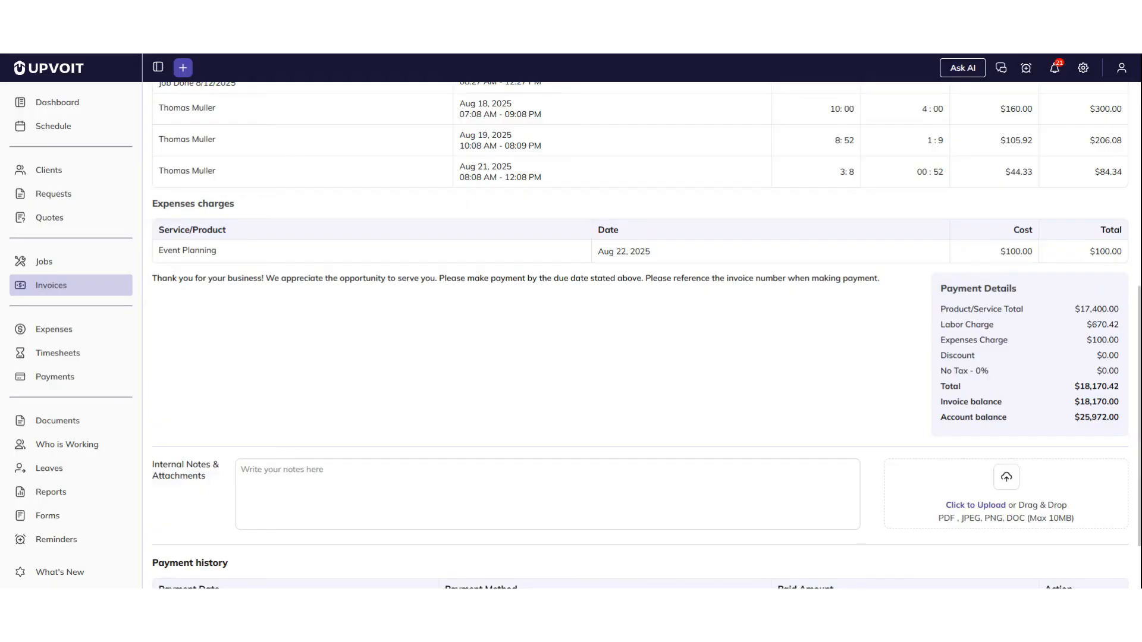
scroll(1058, 298, down, 2)
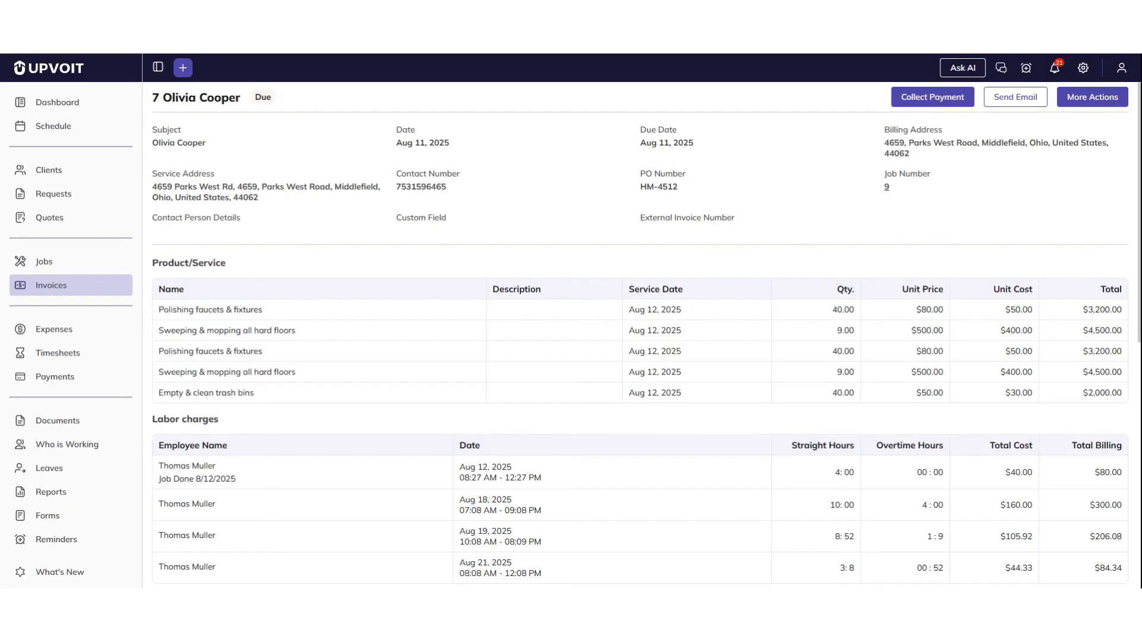
Collect a Cash payment of $1800 on the invoice and save it.
click(933, 98)
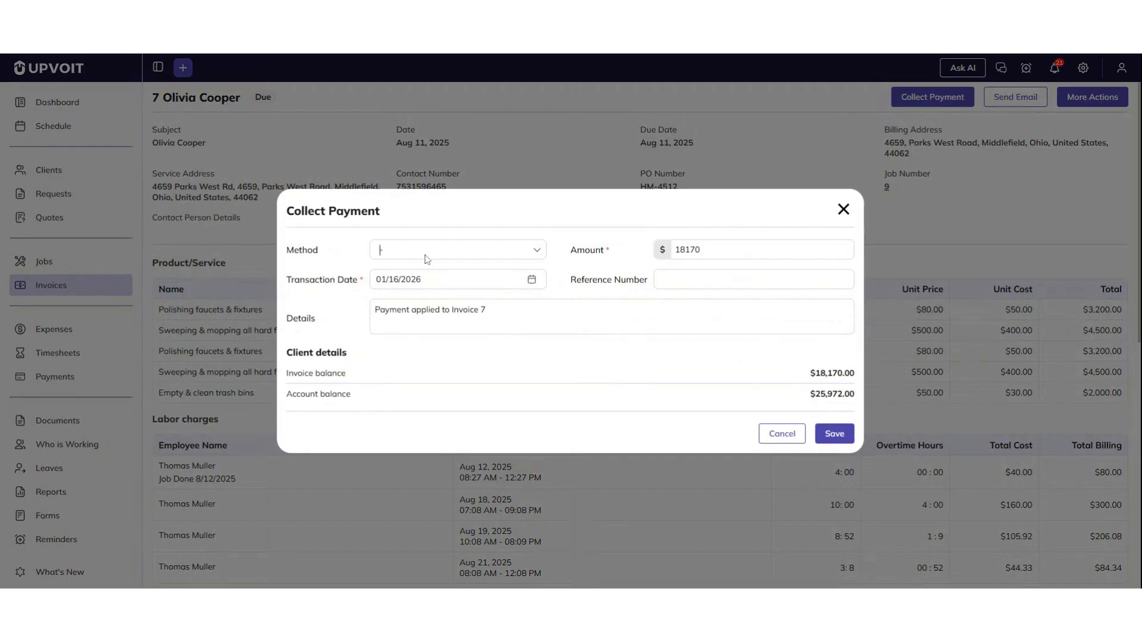
click(410, 251)
click(408, 290)
double_click(671, 255)
text(1800)
click(662, 280)
click(832, 438)
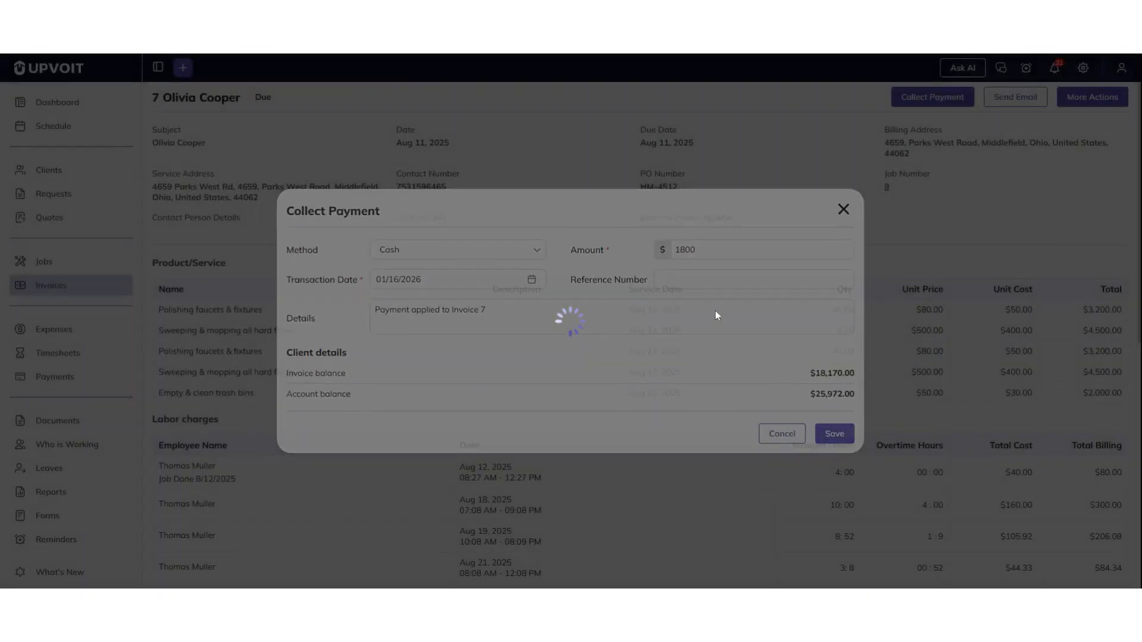
scroll(1064, 317, down, 10)
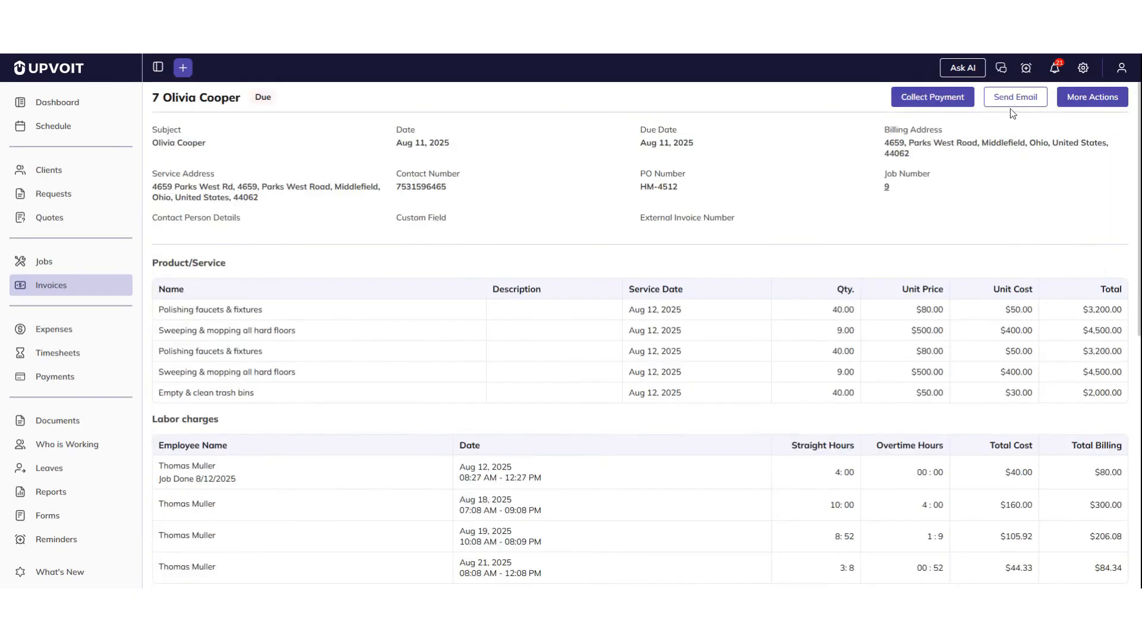
Review the prepared invoice email and send it to the client with the invoice PDF attached.
click(1014, 99)
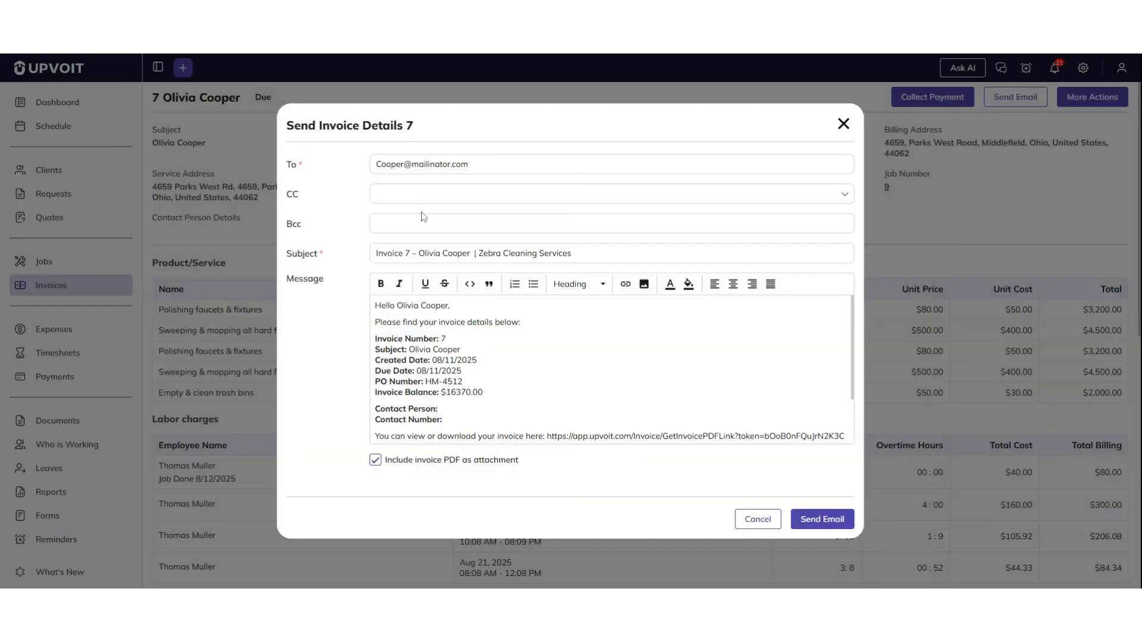
click(437, 195)
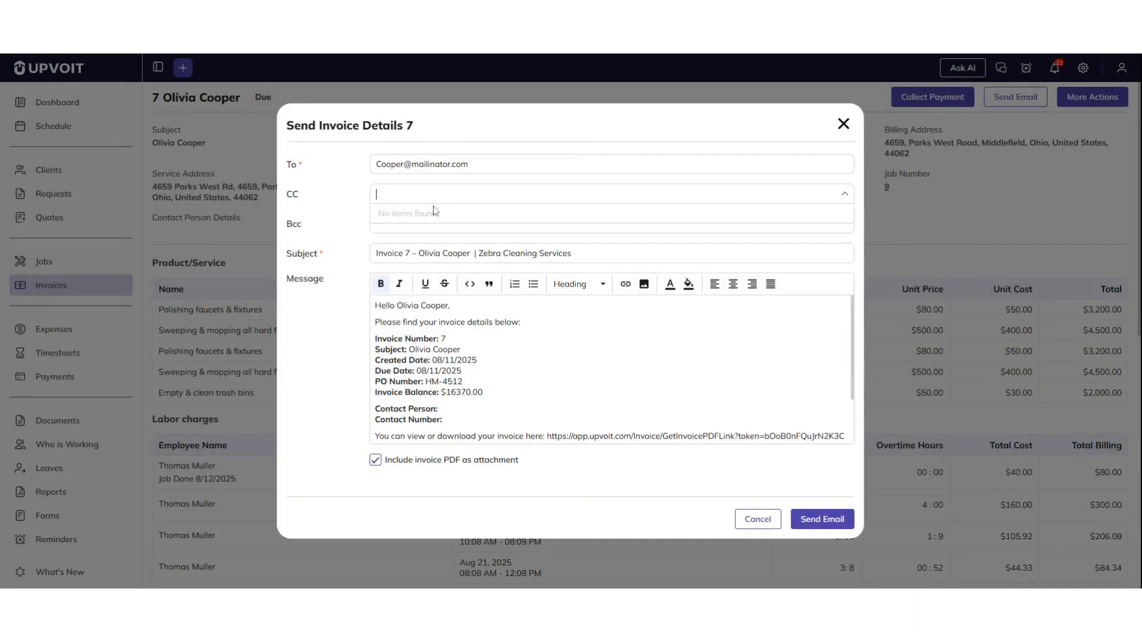
click(377, 228)
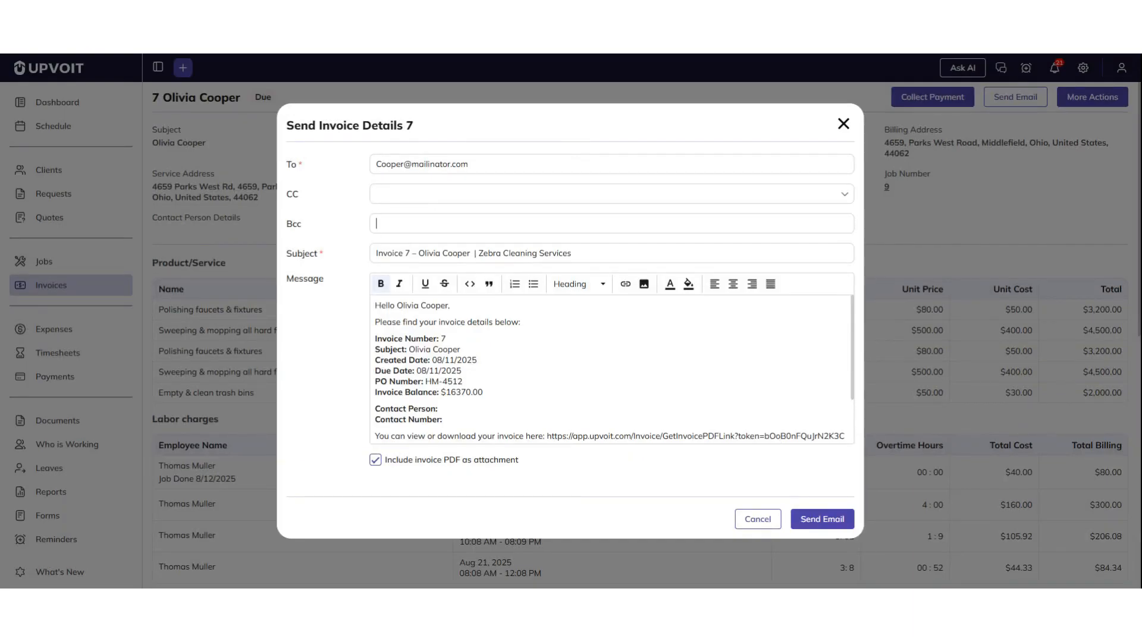
scroll(613, 369, down, 2)
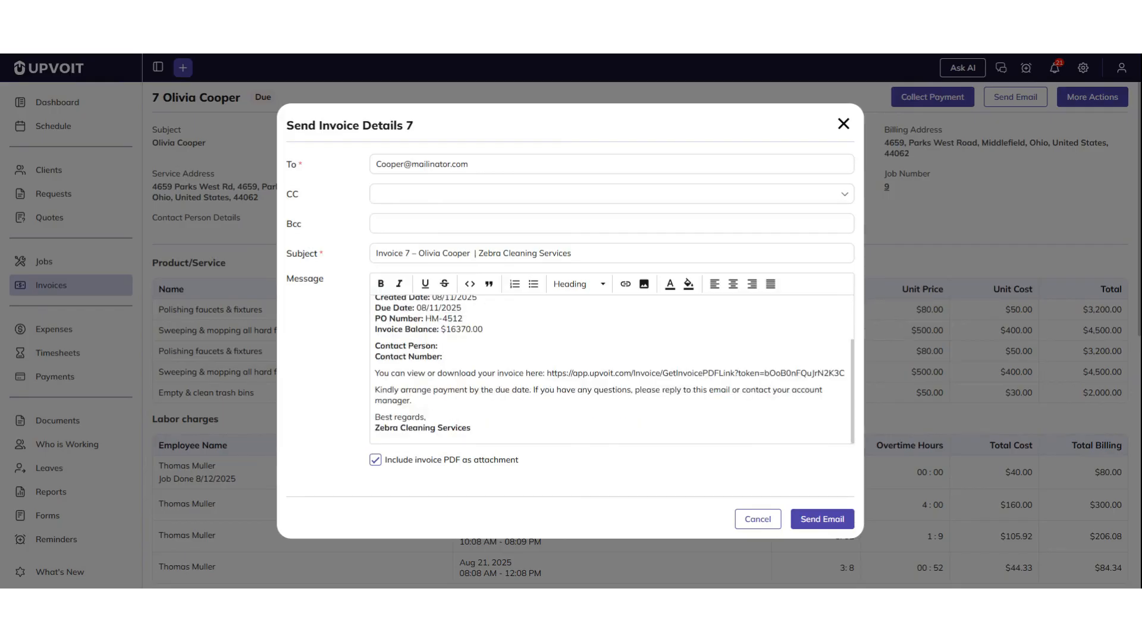
scroll(611, 369, up, 2)
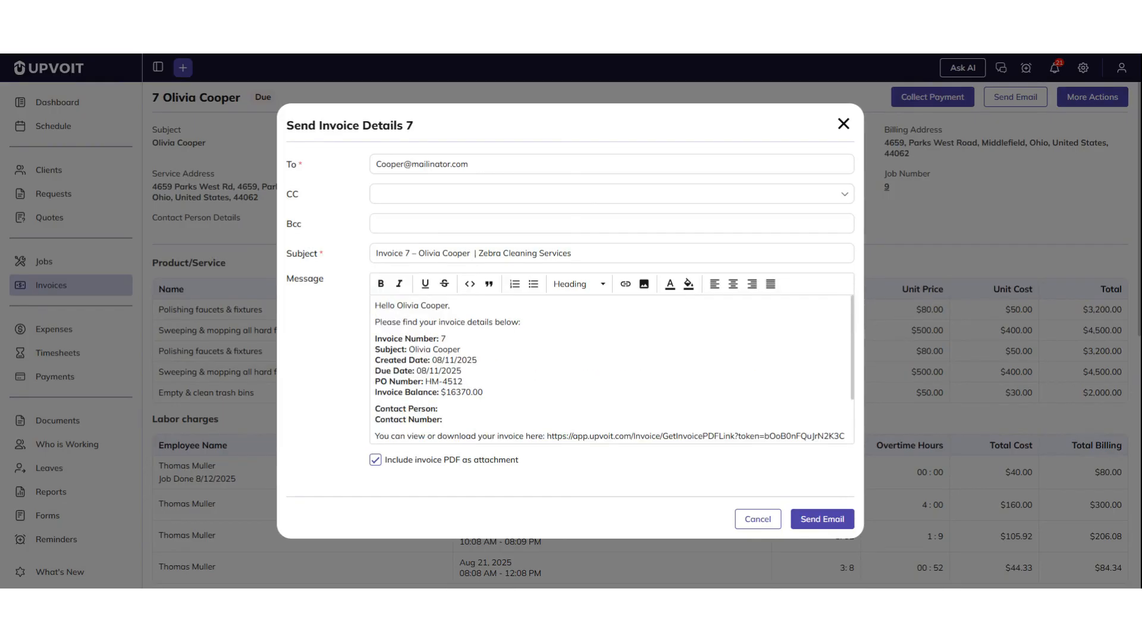
scroll(411, 400, down, 2)
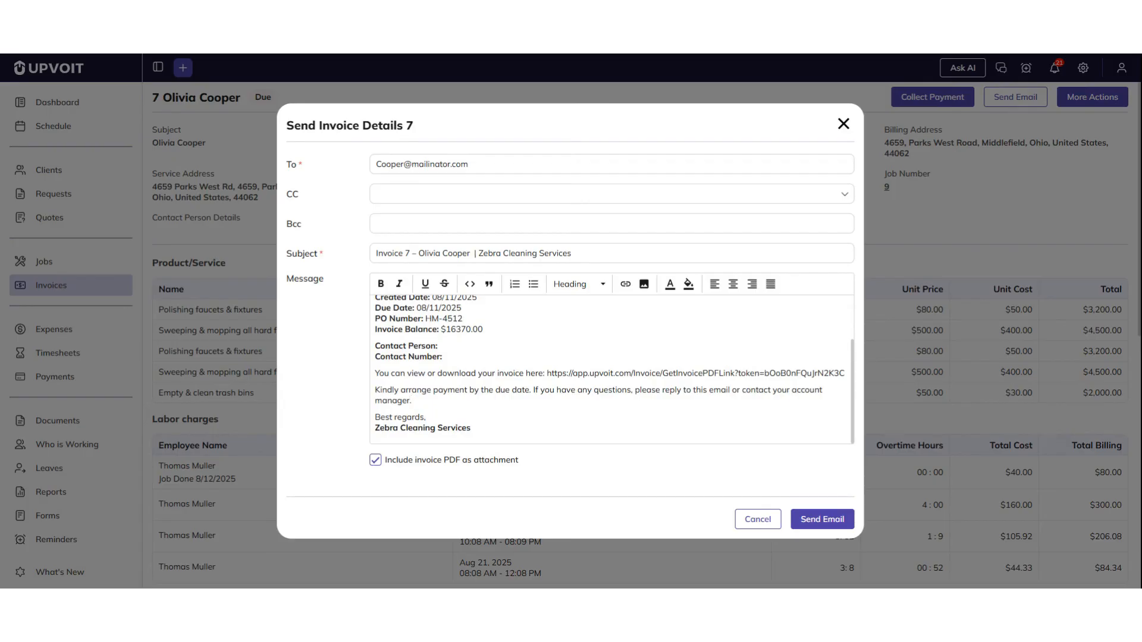
scroll(411, 401, up, 2)
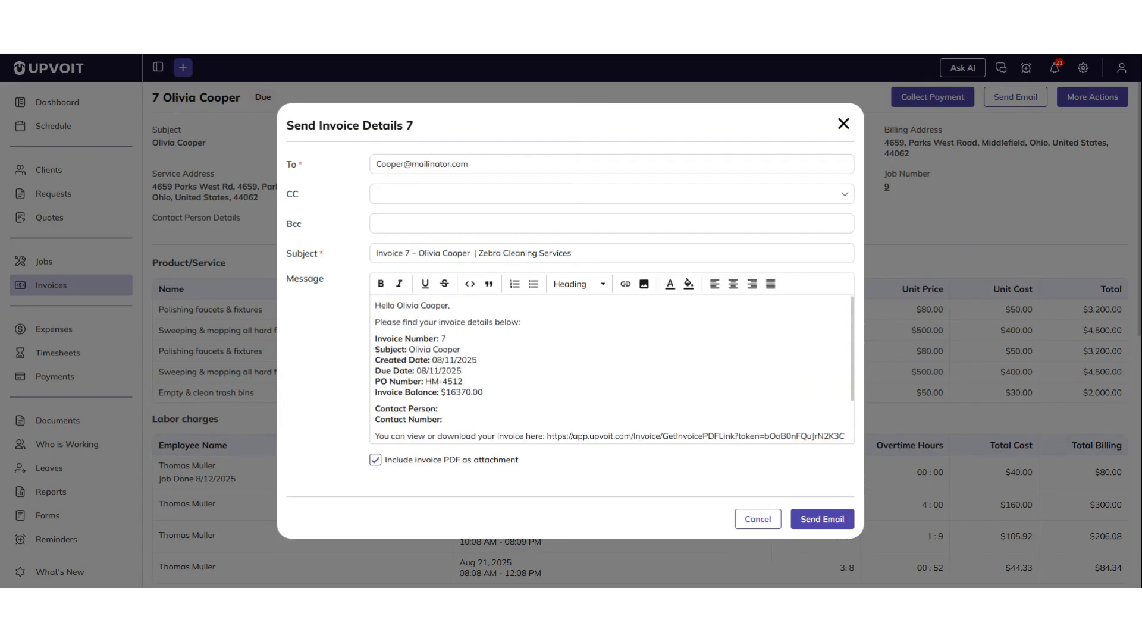
click(816, 519)
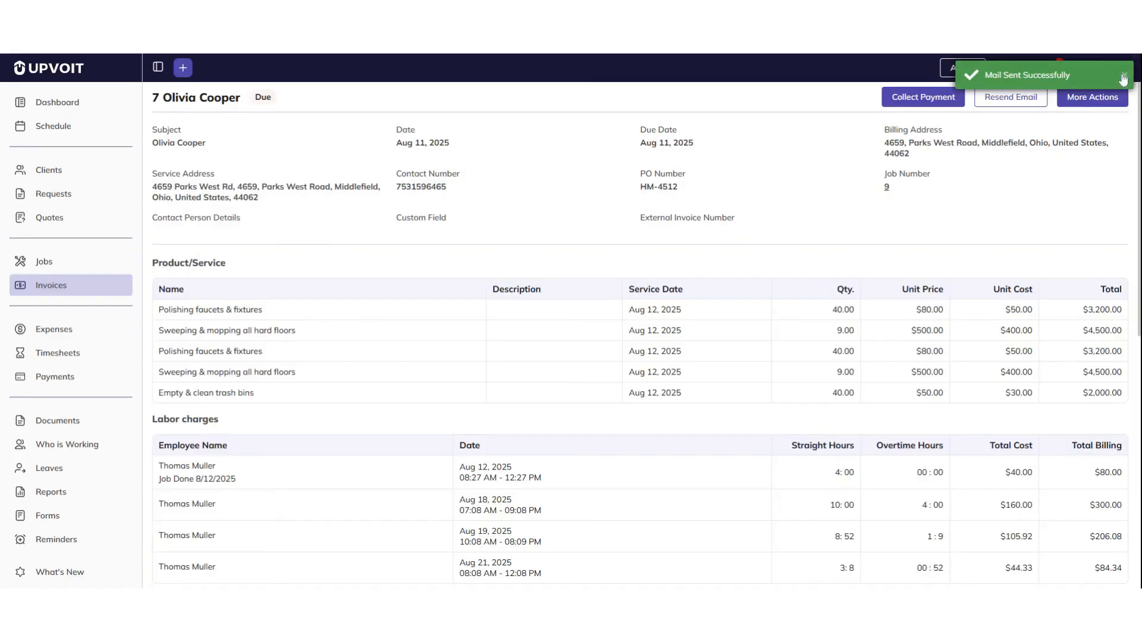
click(1124, 76)
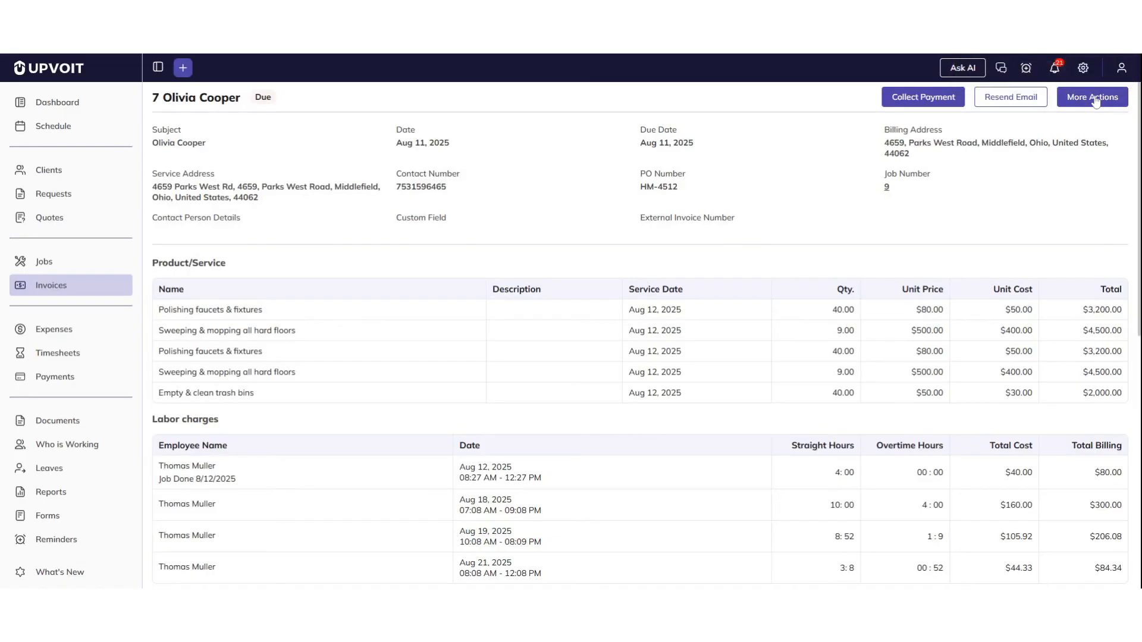
click(1095, 100)
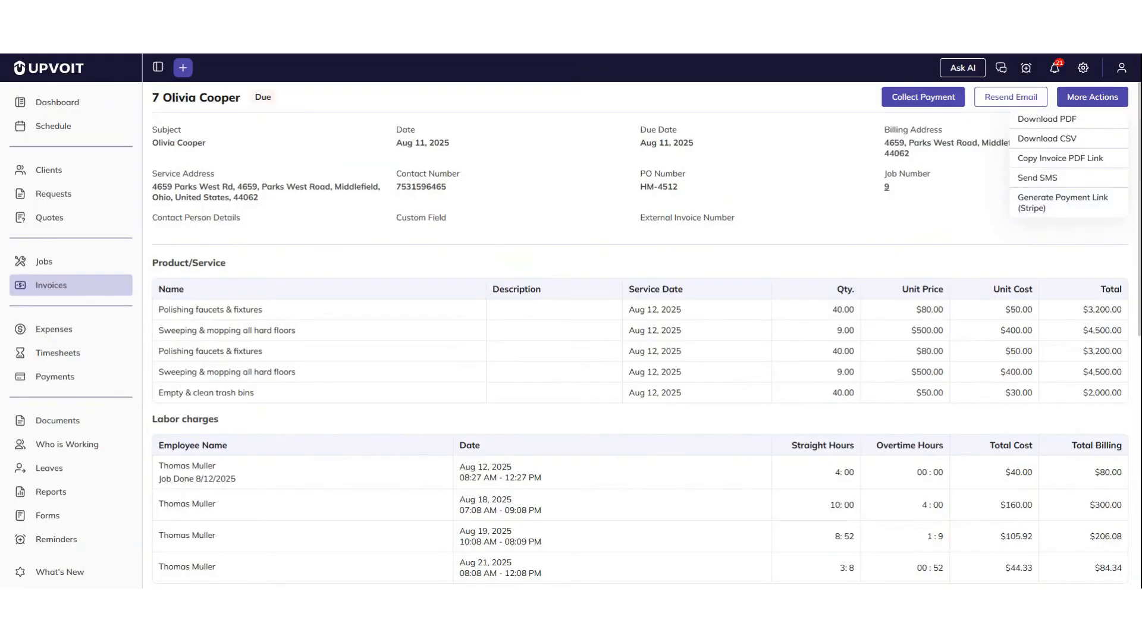
click(1082, 99)
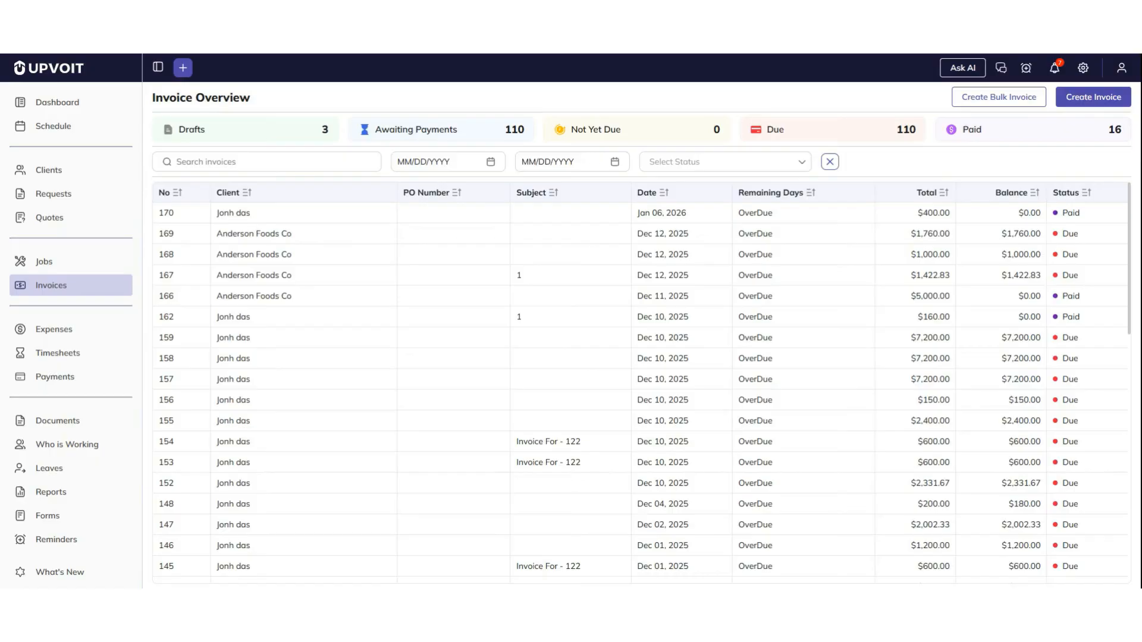
Start a new invoice, search the clients by surname and choose the matching client with 2 properties.
click(1095, 100)
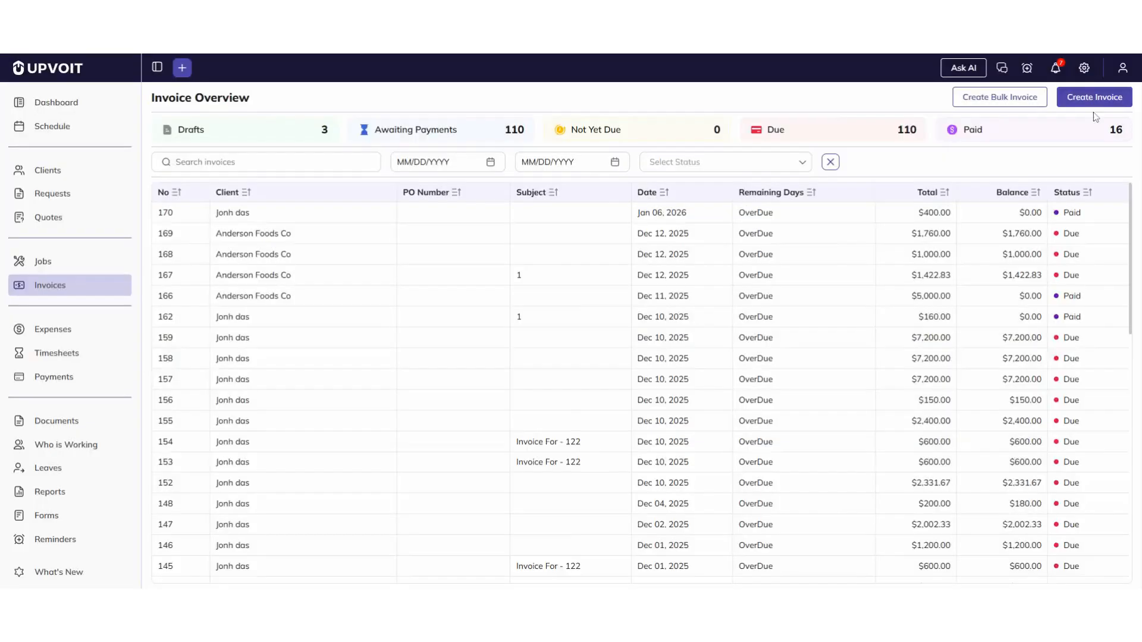
click(1091, 102)
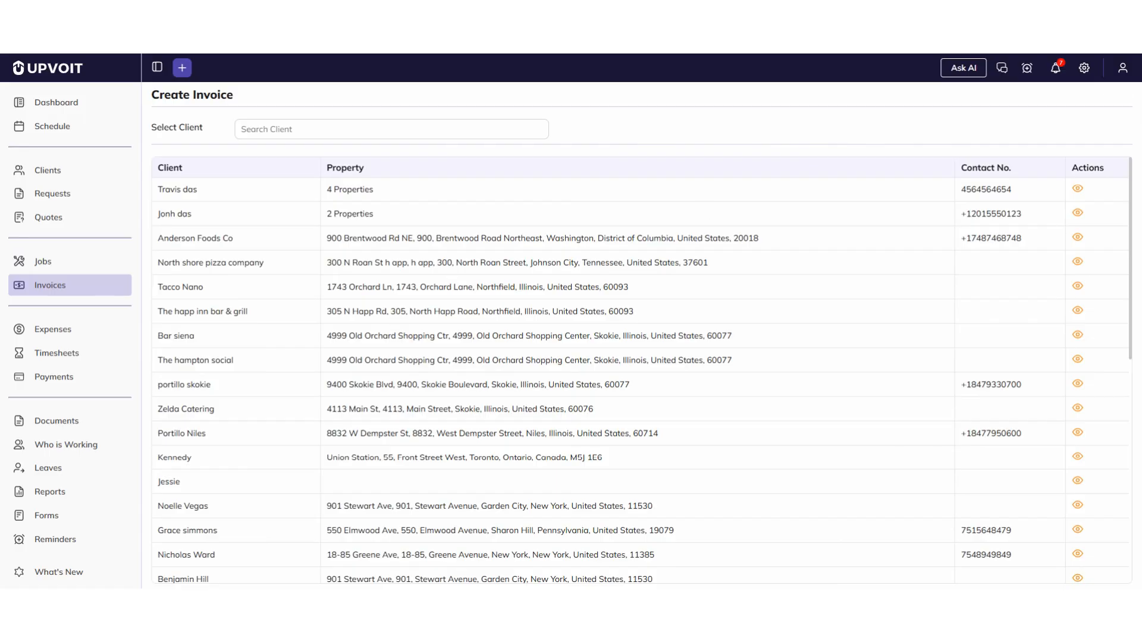
scroll(409, 204, down, 2)
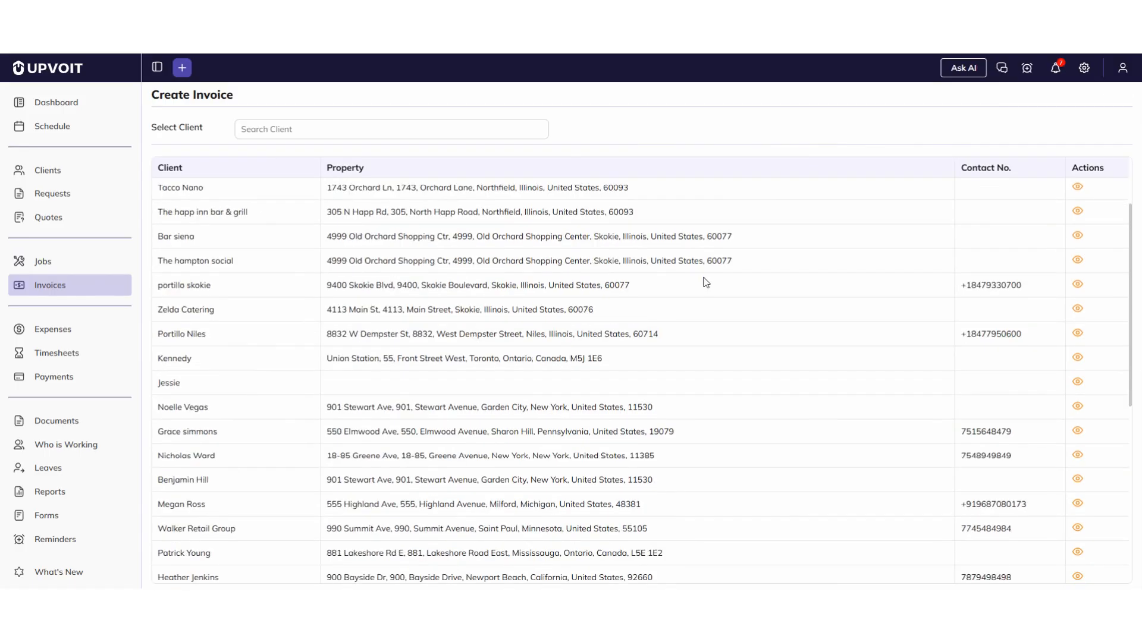
scroll(706, 283, up, 2)
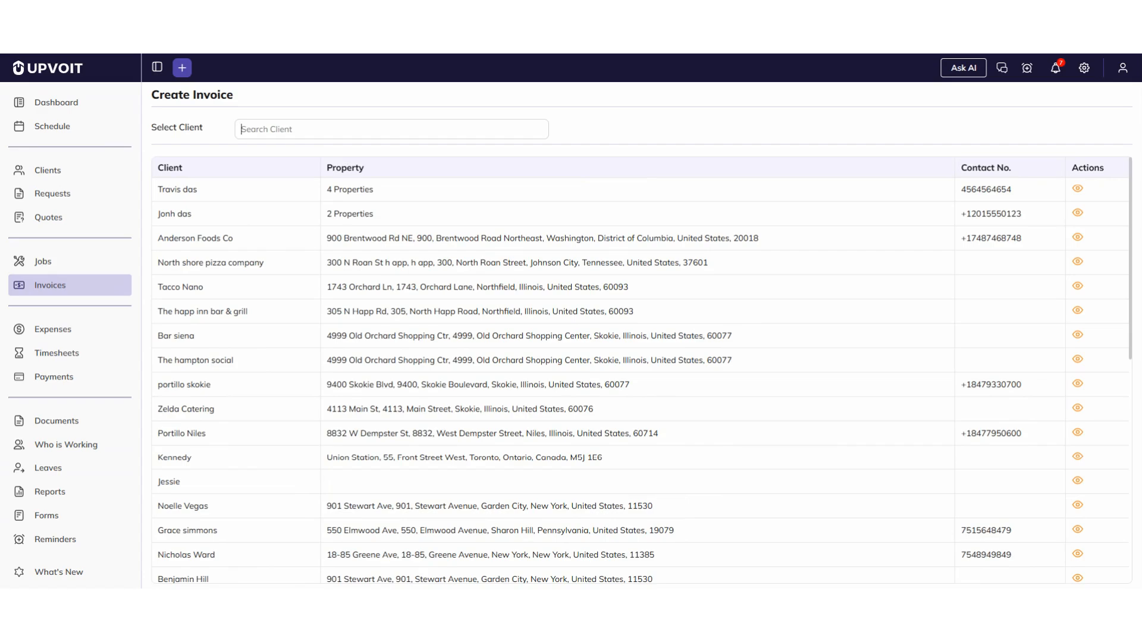
text(das)
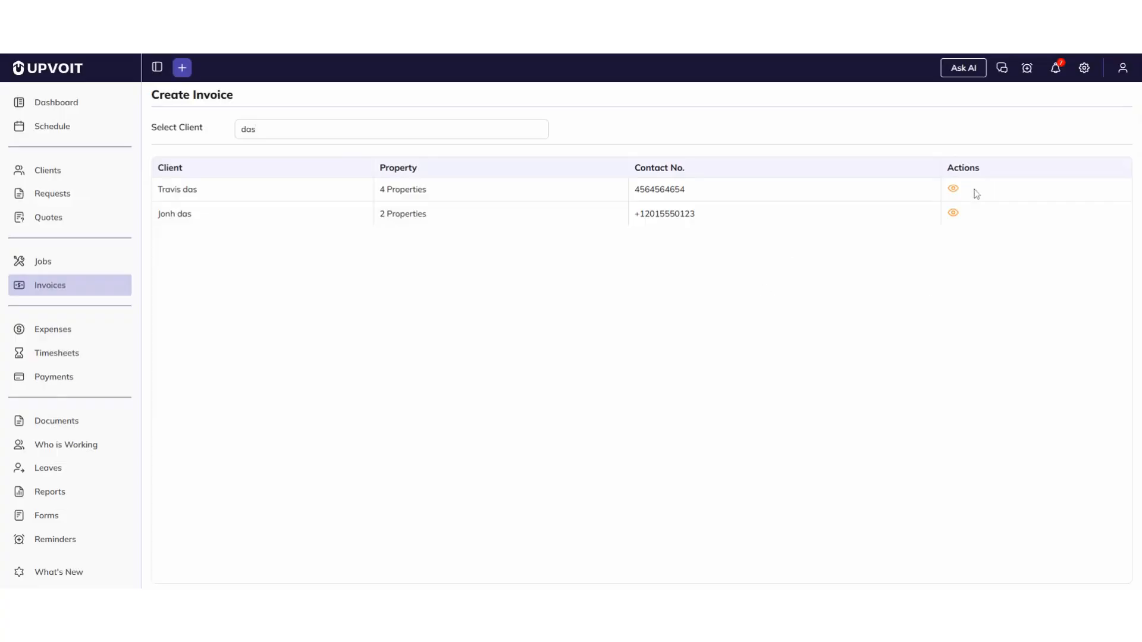
click(952, 214)
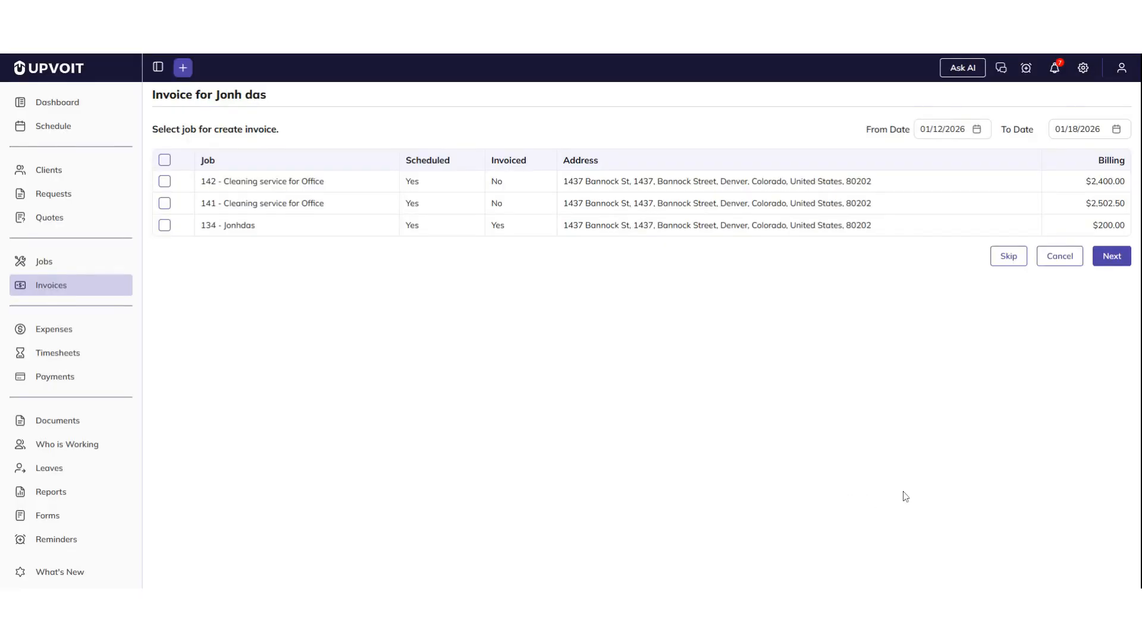
Set the job list's From Date to 01/01/2026 and select jobs 143 and 142 for the invoice.
click(946, 130)
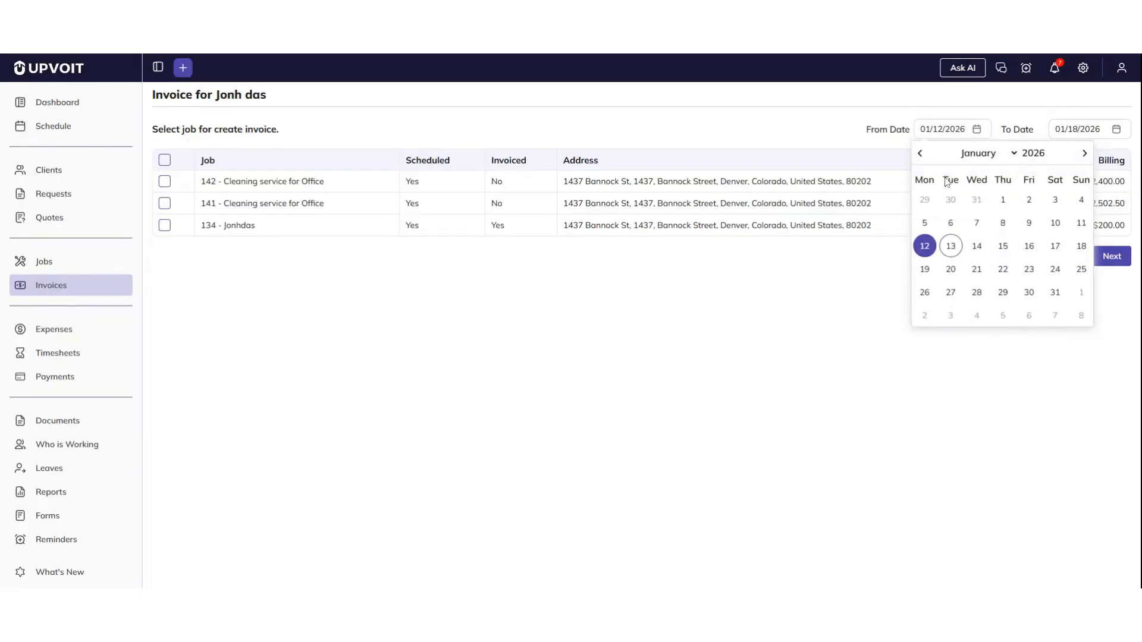
click(1005, 198)
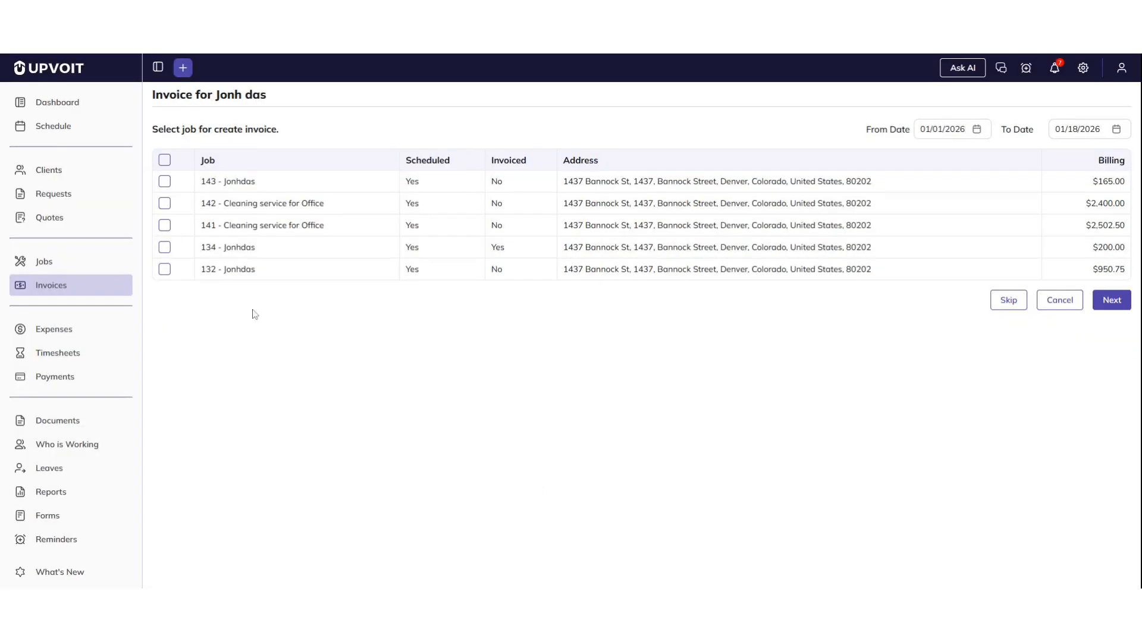
click(165, 182)
click(165, 203)
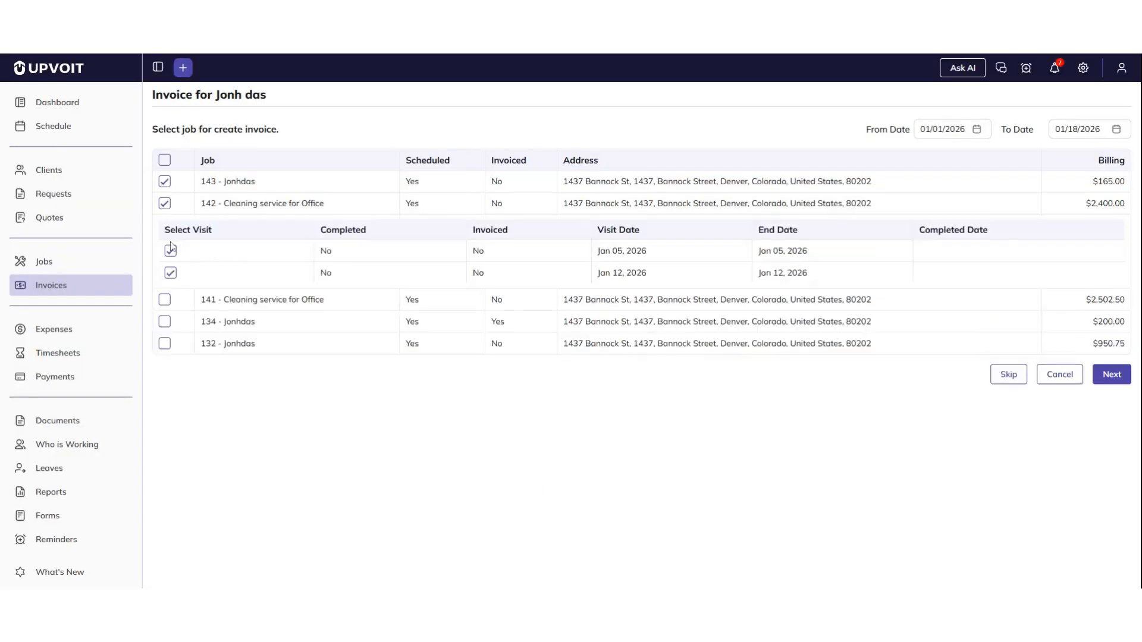
Adjust which visits of job 142 are included and continue to the invoice form.
click(170, 272)
click(171, 251)
click(171, 274)
click(1112, 374)
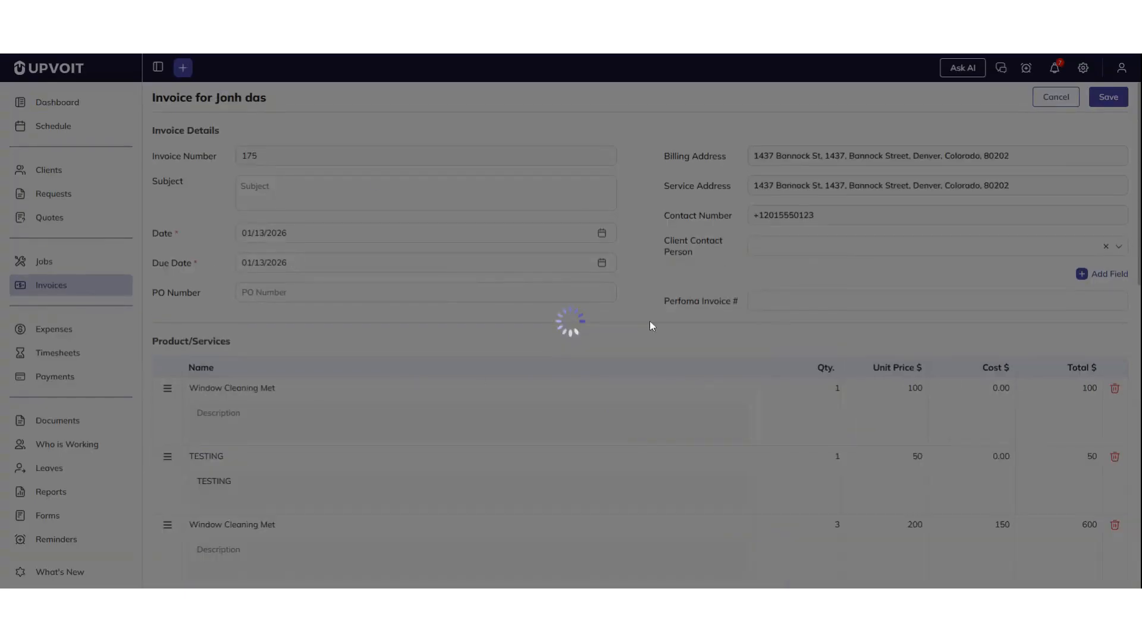
Review the invoice's line items and set the quantity of Clean mirrors & glass surfaces to 5.
scroll(813, 331, down, 3)
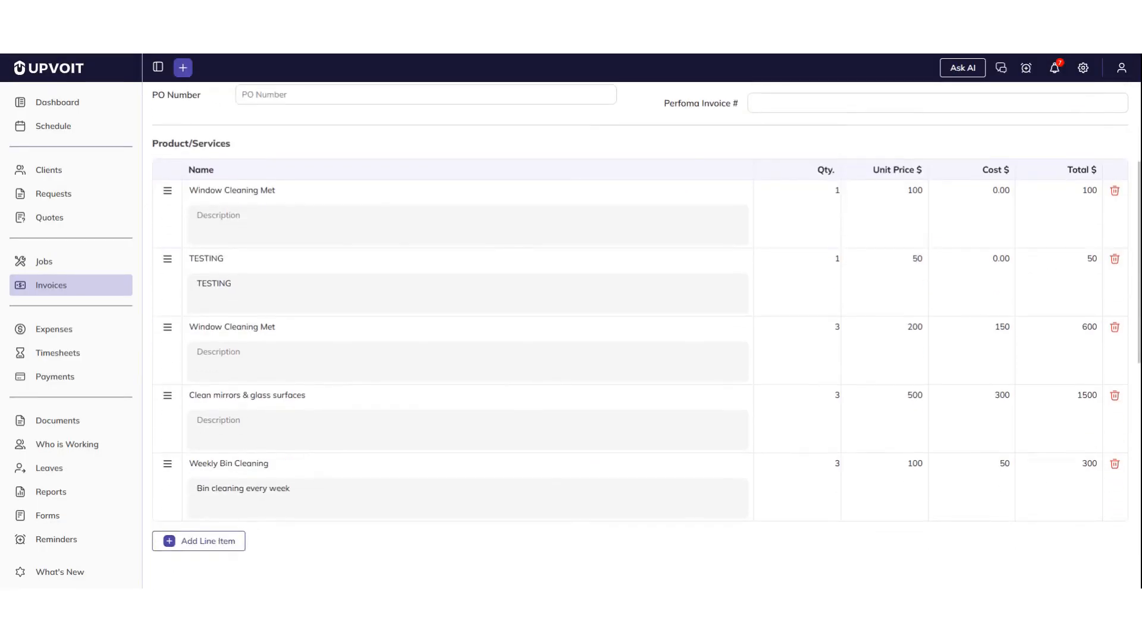
scroll(813, 332, up, 3)
scroll(814, 331, down, 3)
scroll(813, 331, down, 2)
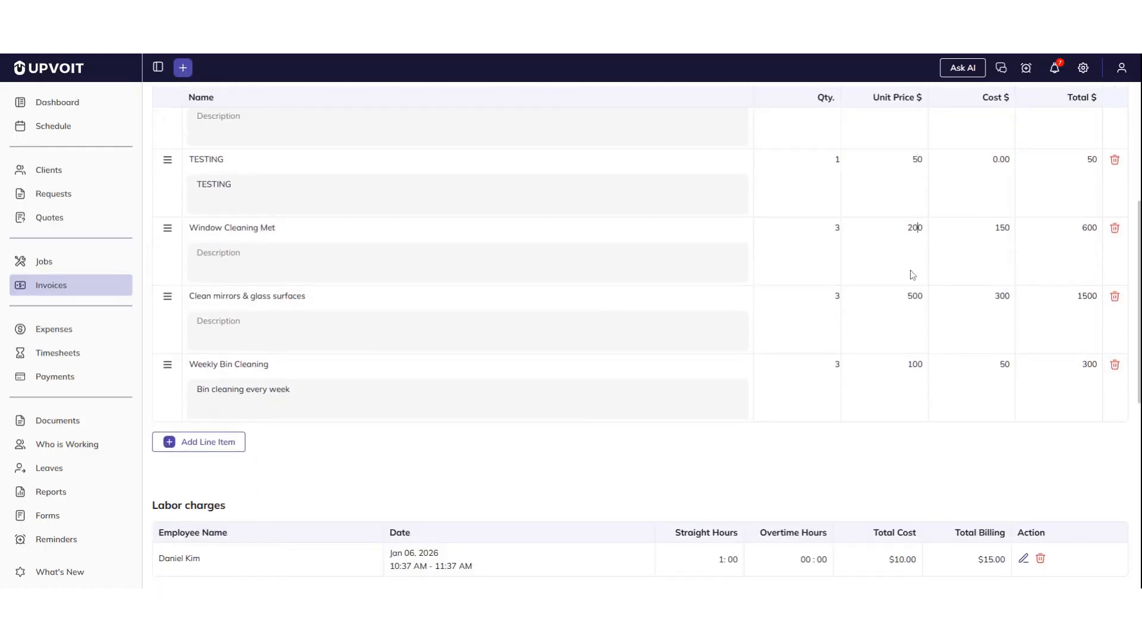
drag(913, 296, 918, 296)
click(995, 296)
click(838, 296)
key(BackSpace)
text(5)
Edit the Jan 06, 2026 labor charge, setting its overtime cost to 20, and apply the update.
scroll(869, 368, down, 3)
scroll(860, 378, down, 3)
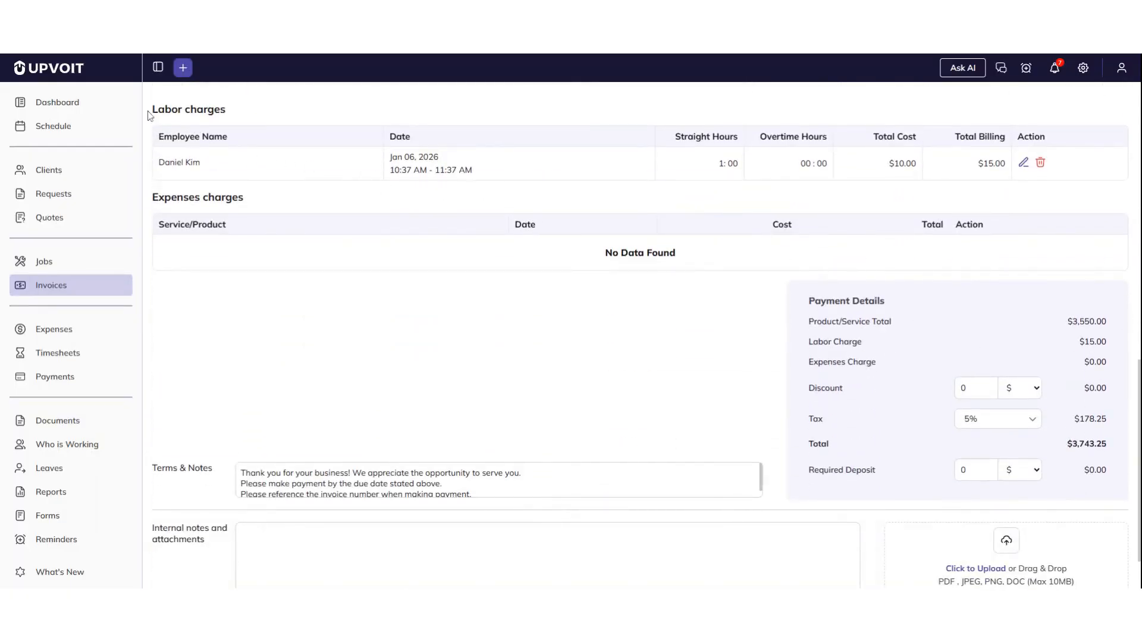
scroll(1005, 236, down, 1)
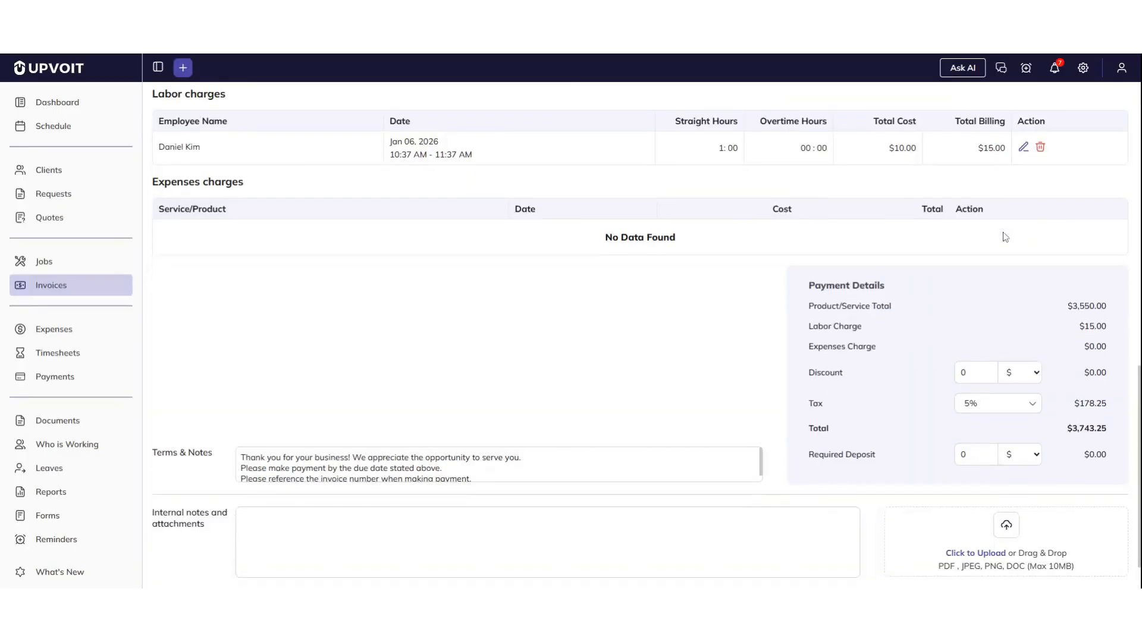
scroll(1006, 237, down, 2)
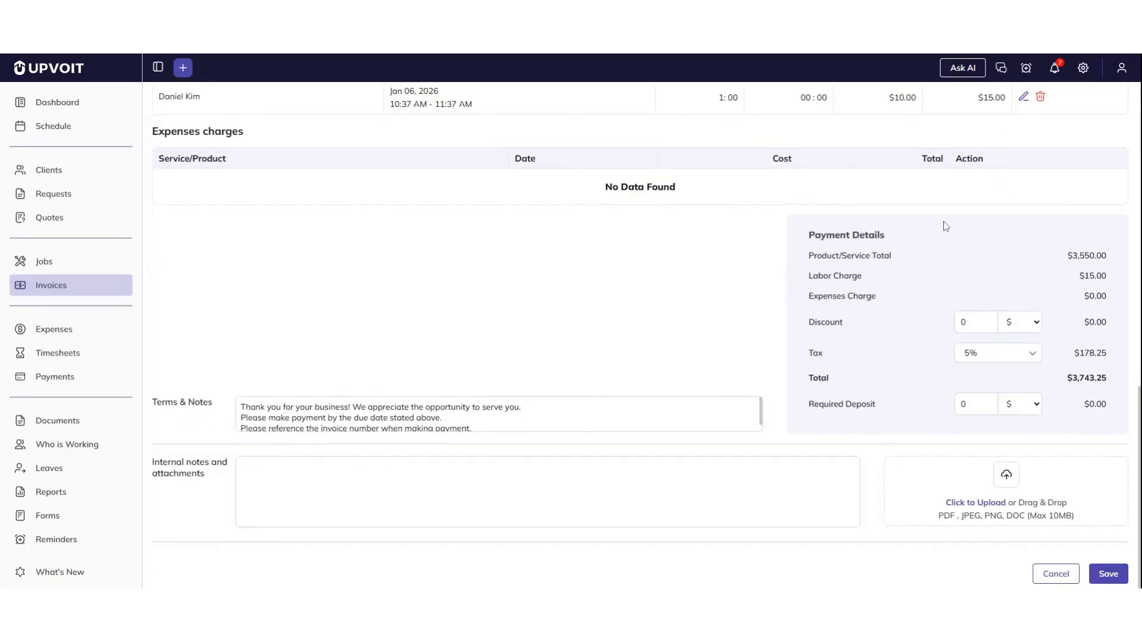
scroll(950, 223, up, 2)
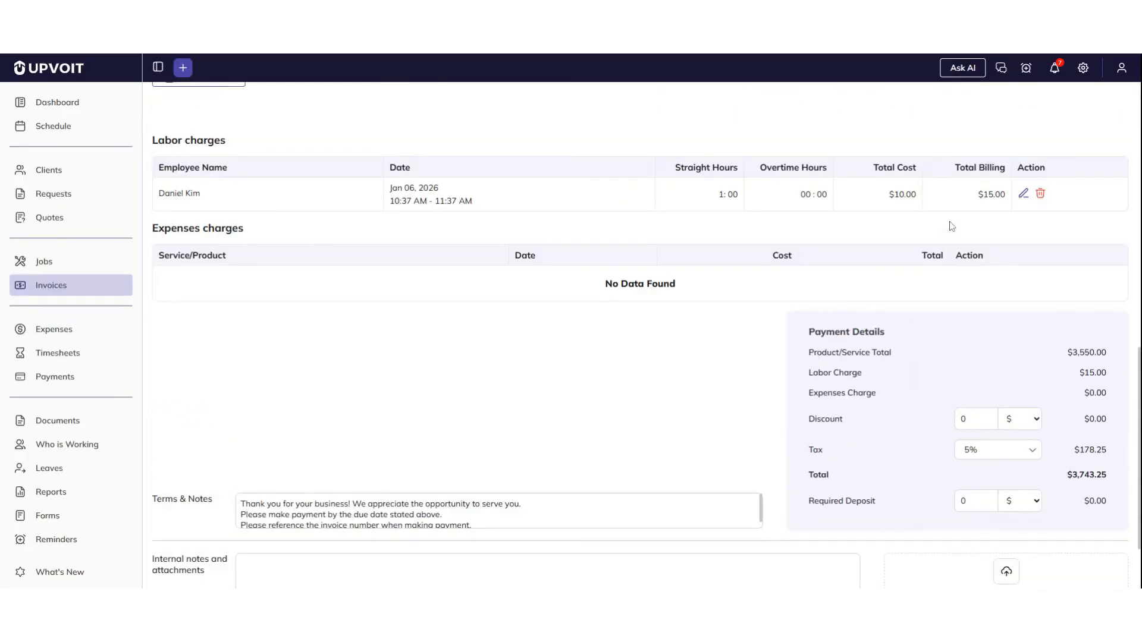
click(1023, 195)
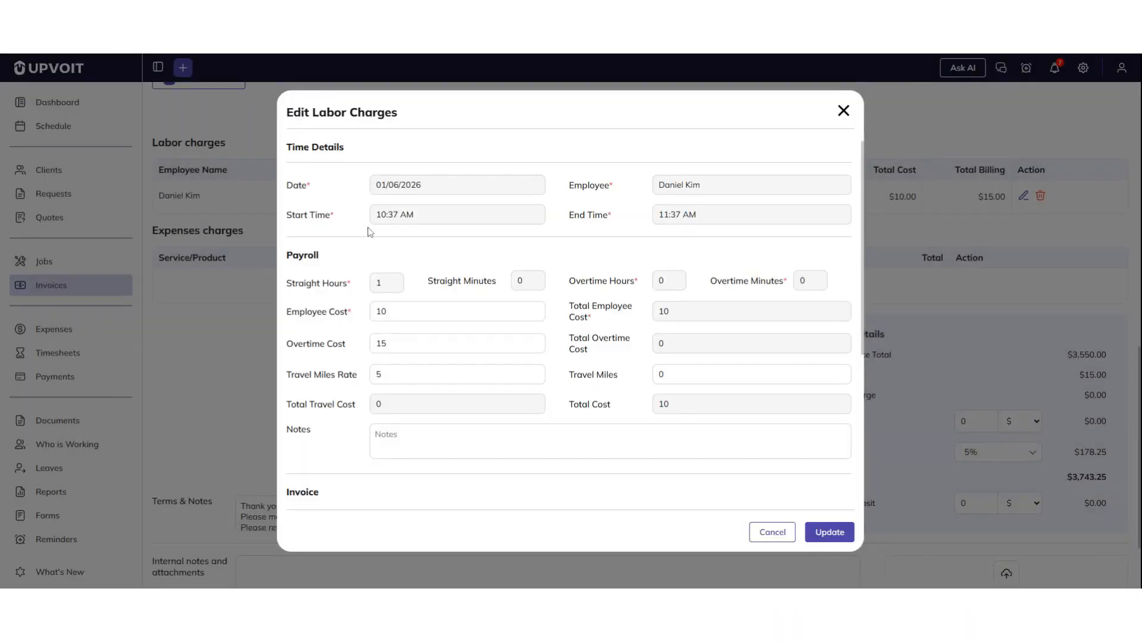
double_click(408, 342)
text(20)
click(813, 532)
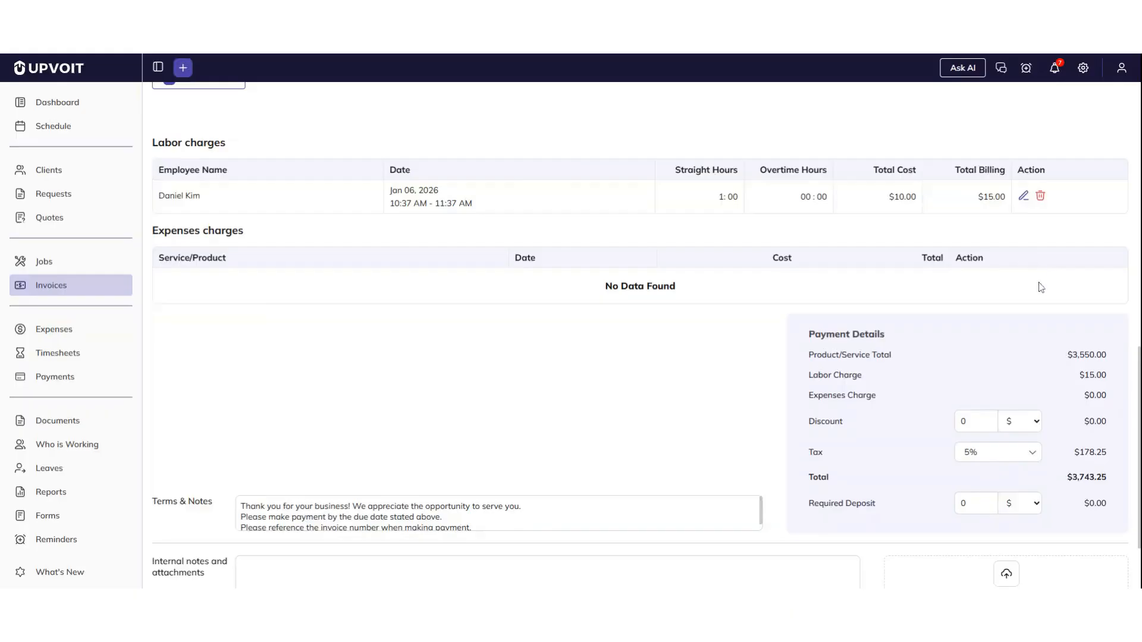
Set the invoice's tax to 10%, check the deposit, terms and internal notes fields, and save the invoice.
scroll(1040, 286, down, 2)
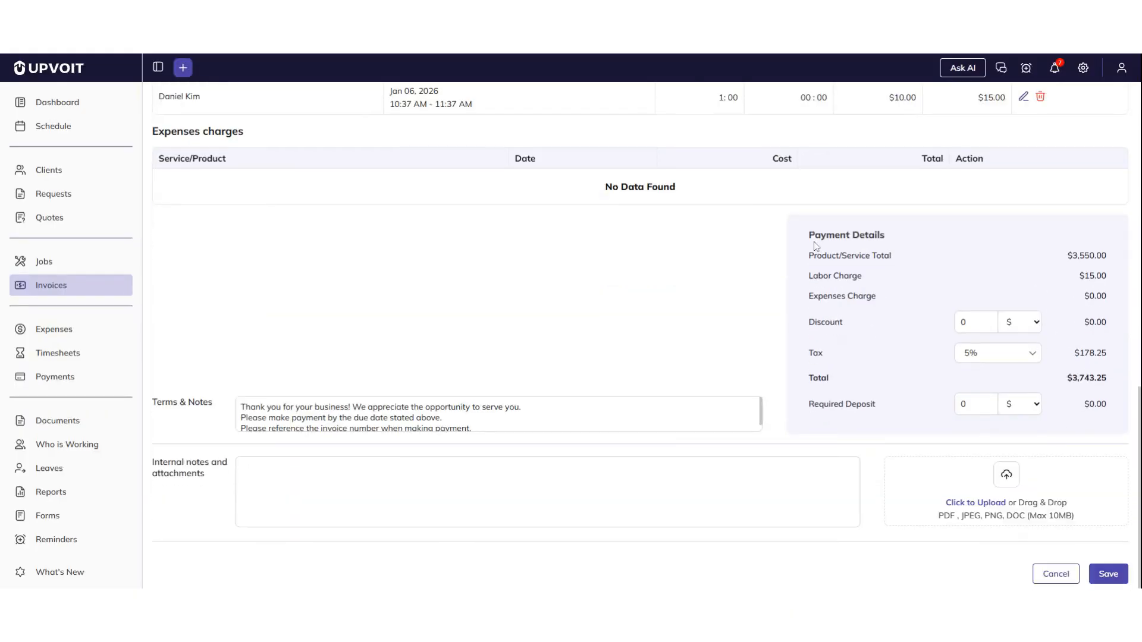
click(1026, 357)
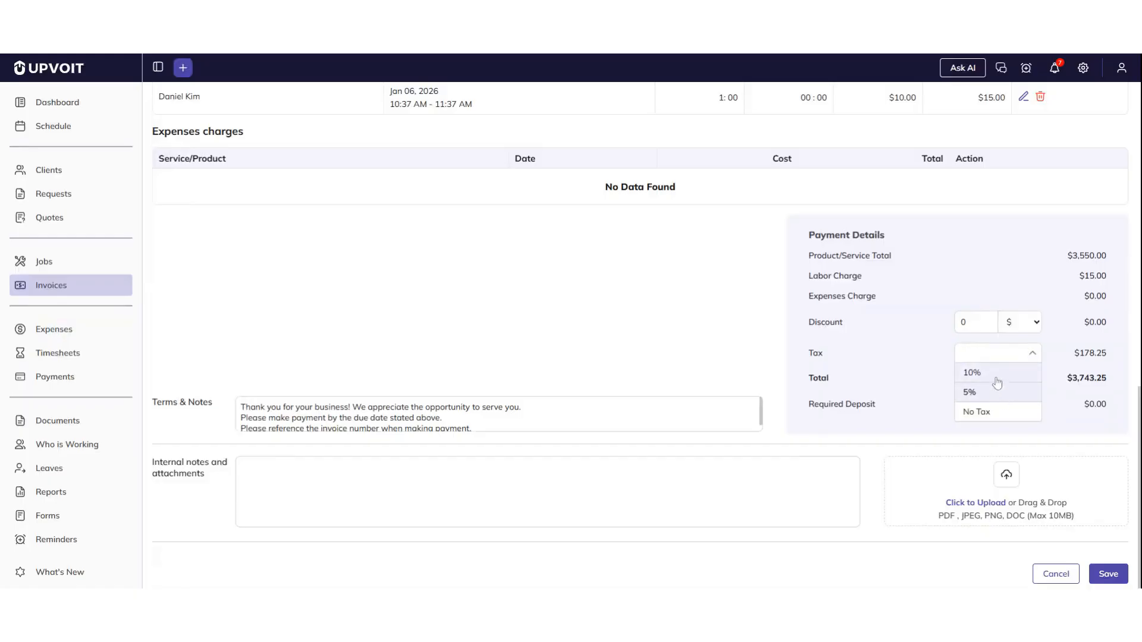
click(996, 376)
click(979, 405)
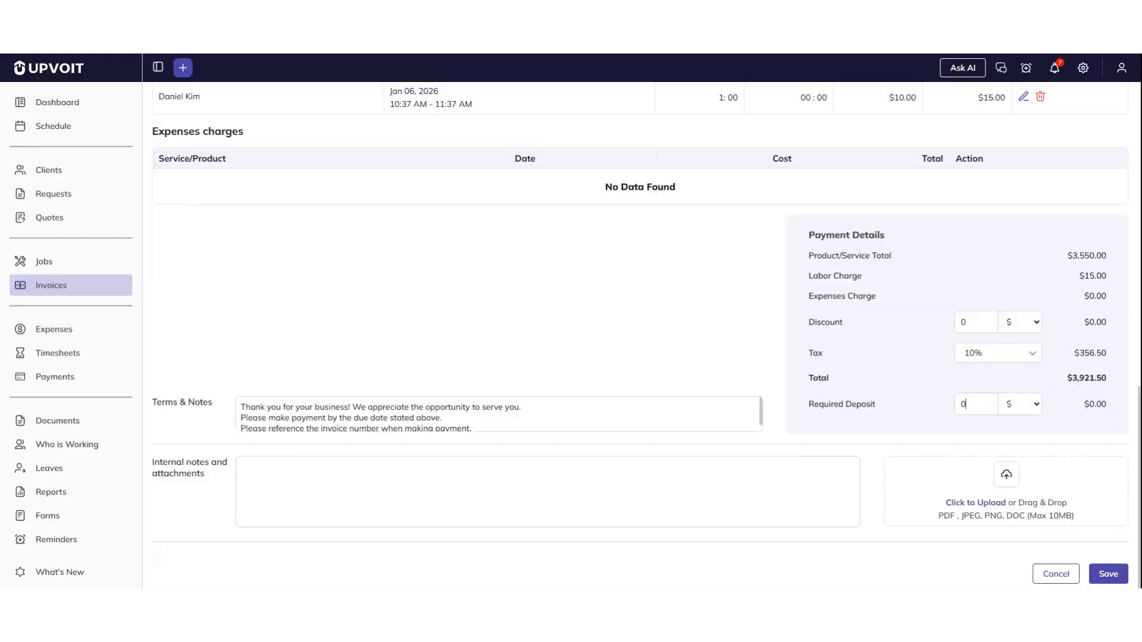
click(244, 468)
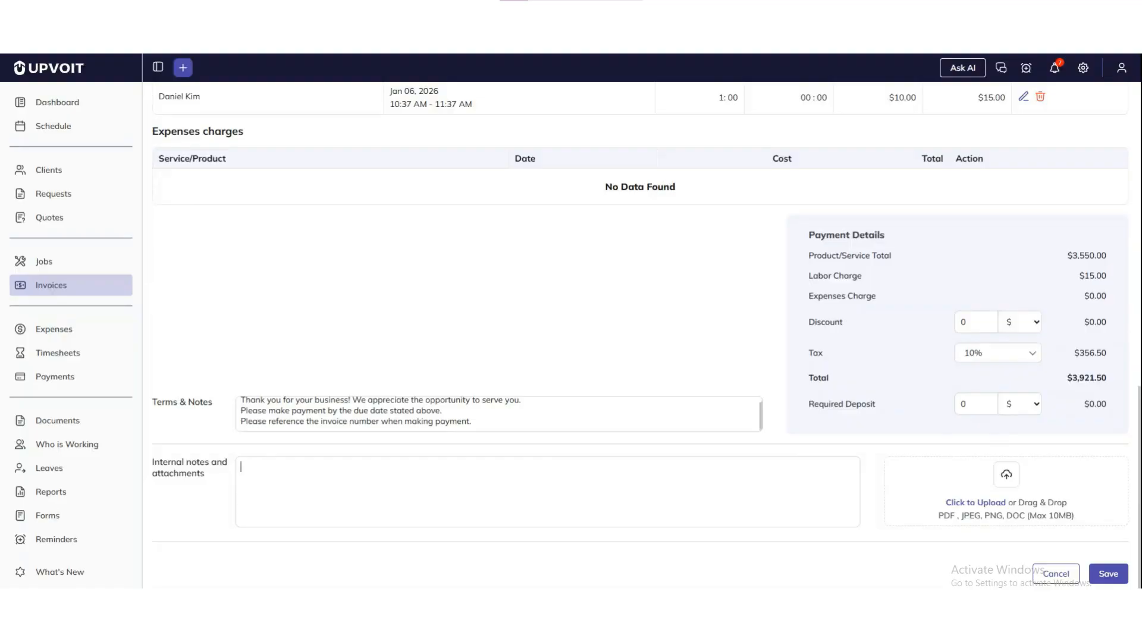
click(472, 422)
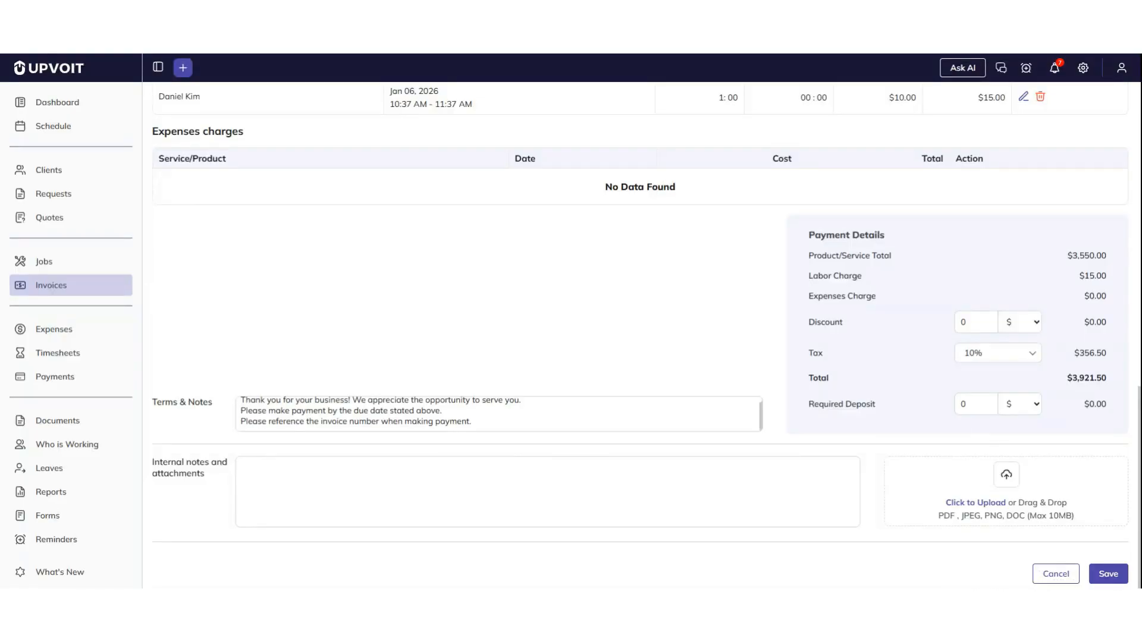
click(1107, 574)
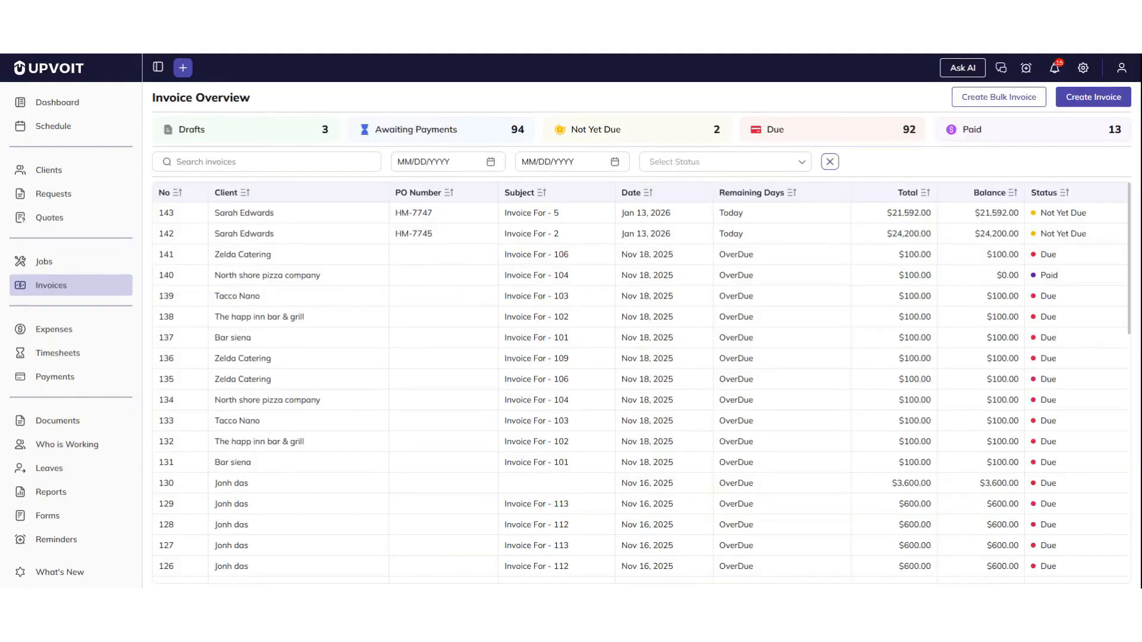
Start a bulk invoice with start date 01/01/2026 and filter the jobs to job 9's Commercial Cleaning client, searching for "co".
click(1006, 99)
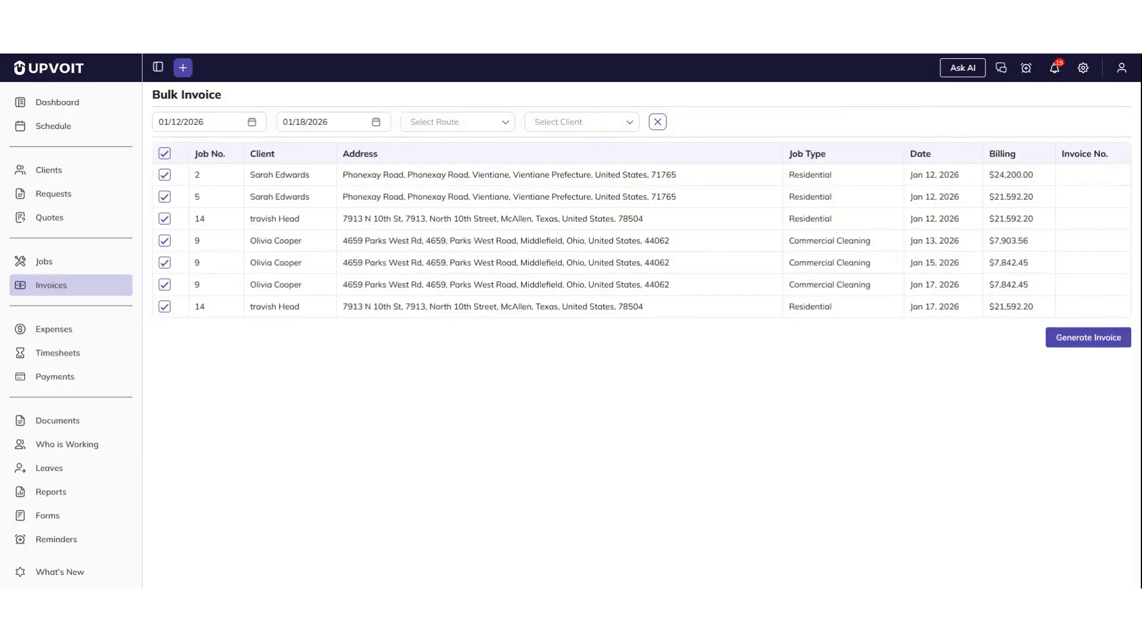
click(251, 122)
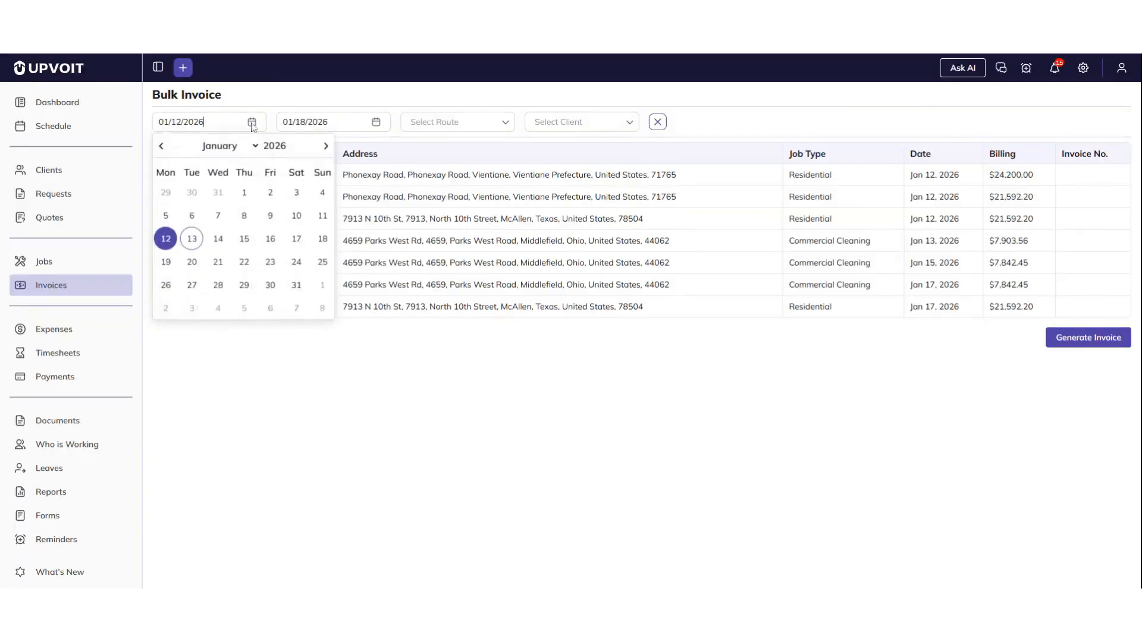
click(243, 194)
click(487, 123)
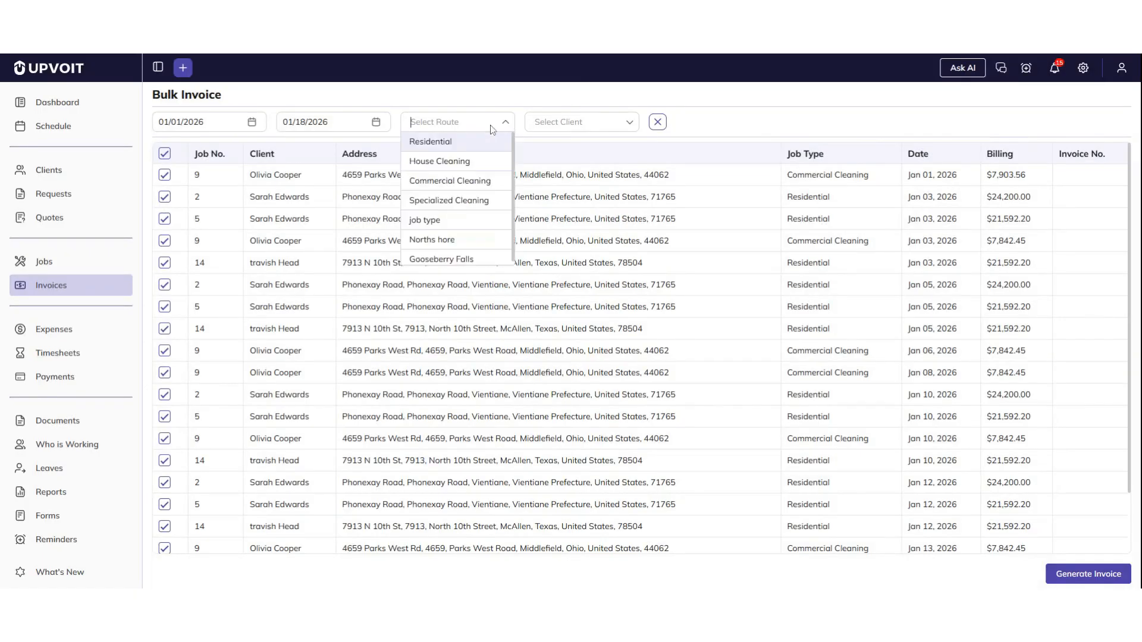
click(564, 127)
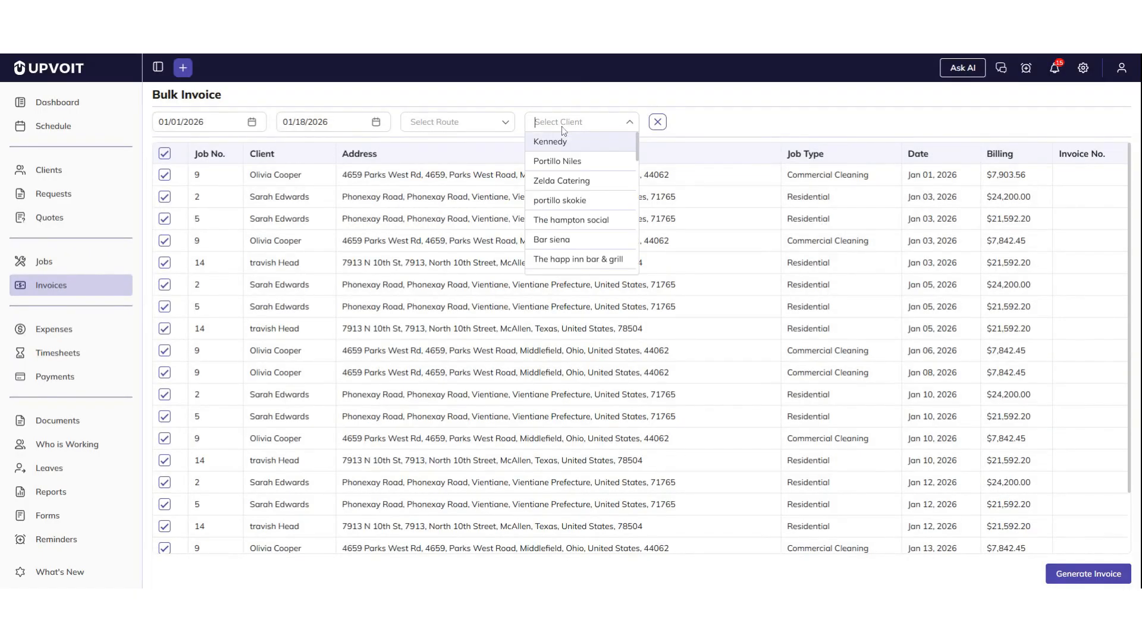
text(co)
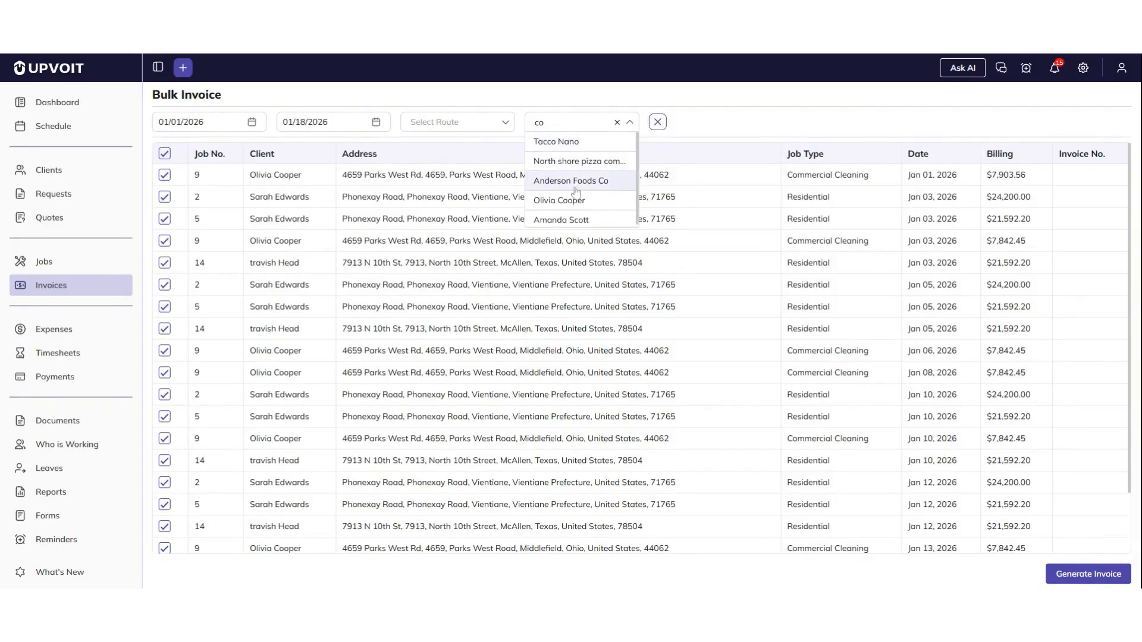
click(581, 208)
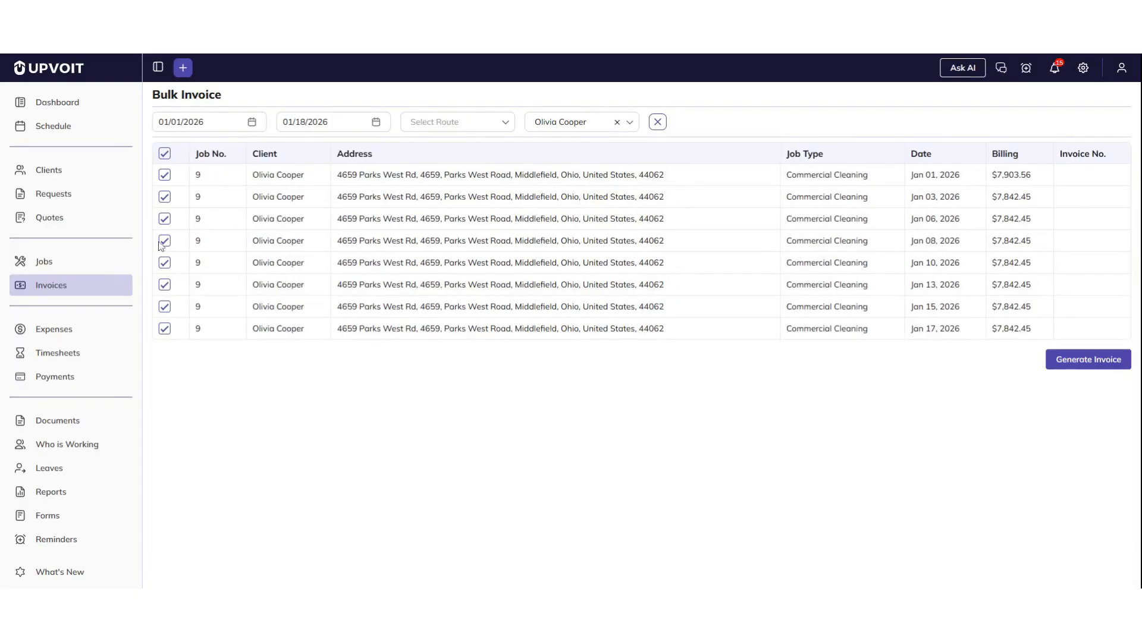
Exclude the Jan 10 and Jan 13, 2026 visits of job 9 and generate invoices for the remaining visits.
click(164, 263)
click(164, 285)
click(1059, 360)
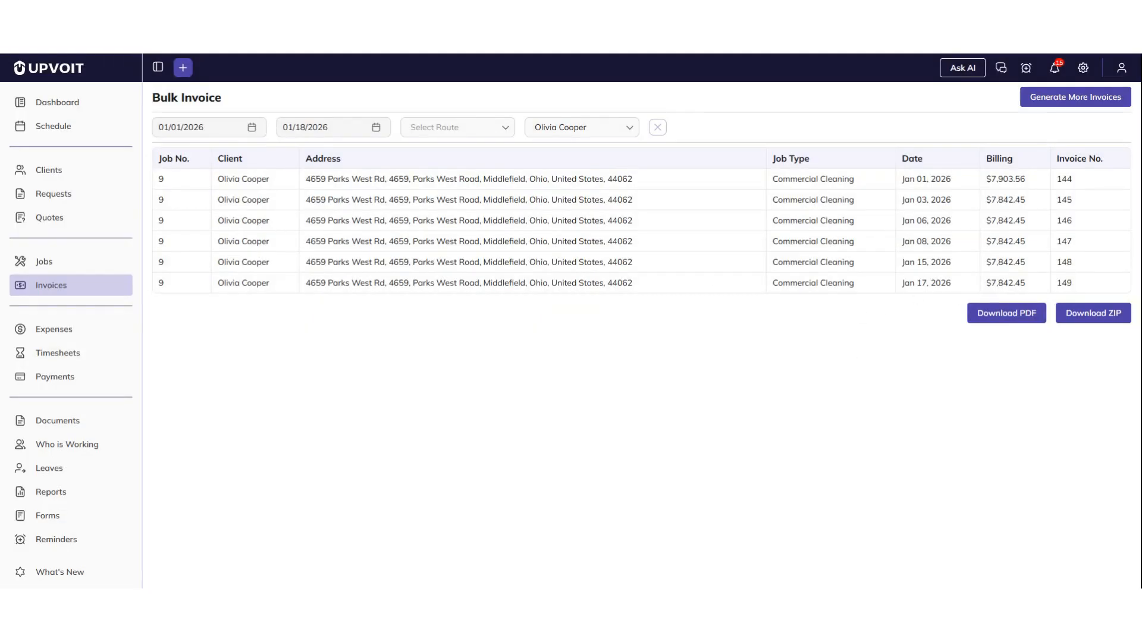